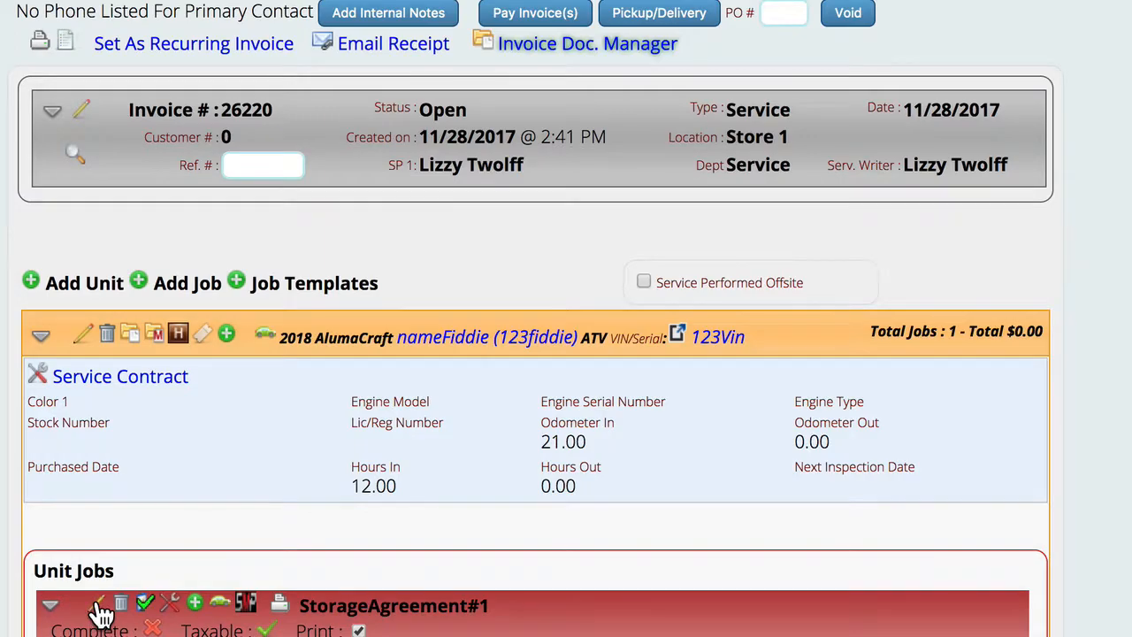
# - Open the StorageAgreement#1 job for editing and set its labor rate to $100.00 Estimate Test Rate02
pyautogui.click(99, 606)
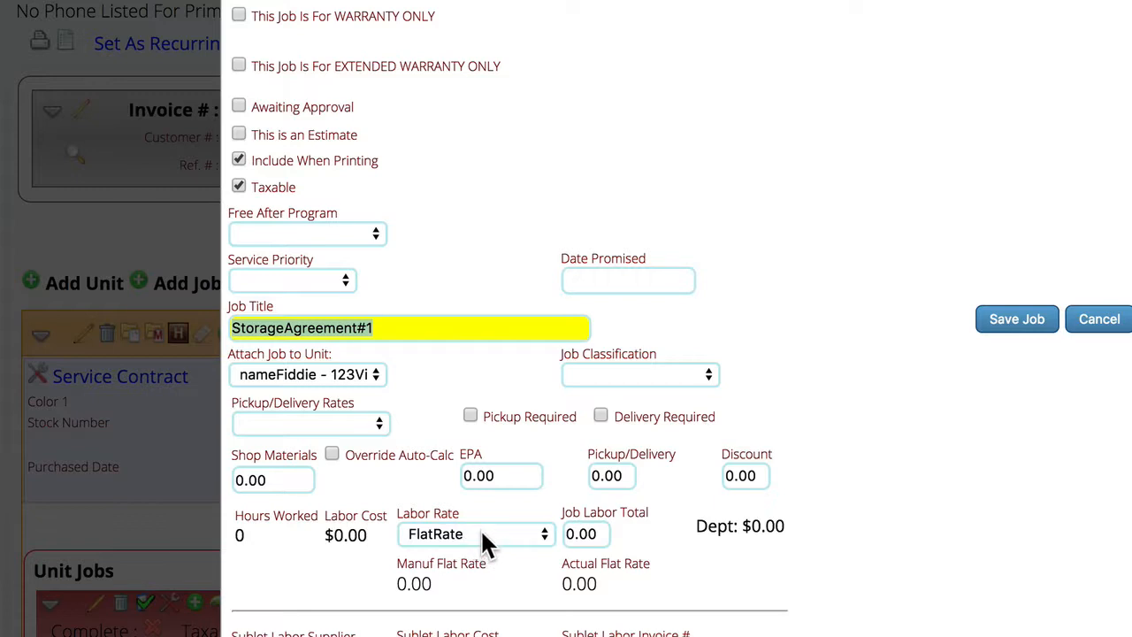
pyautogui.click(592, 534)
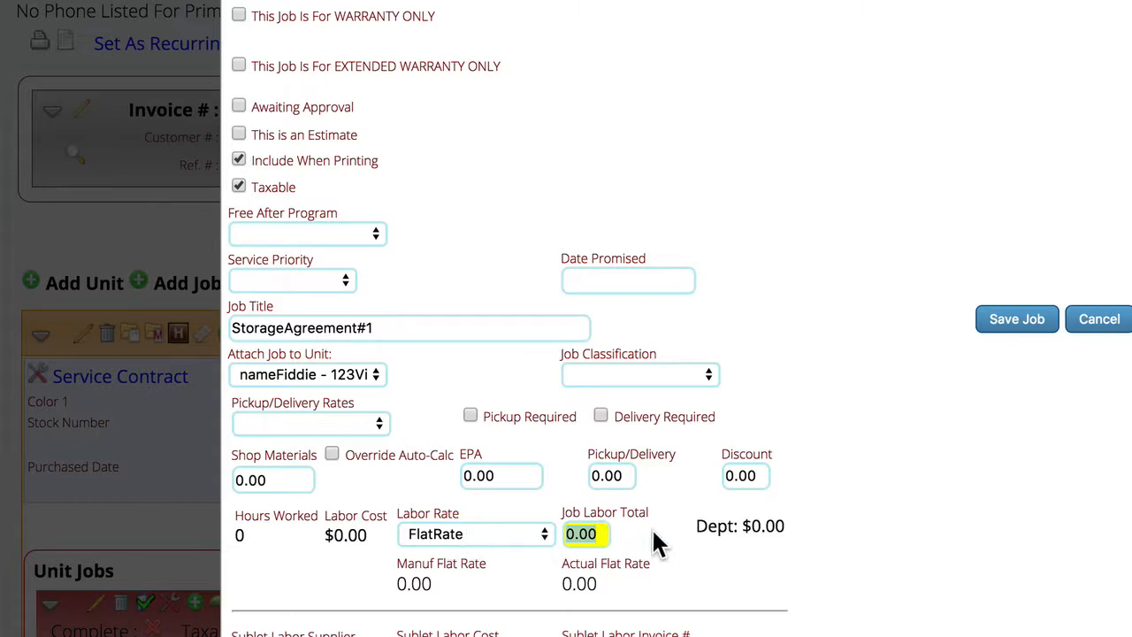
pyautogui.click(482, 540)
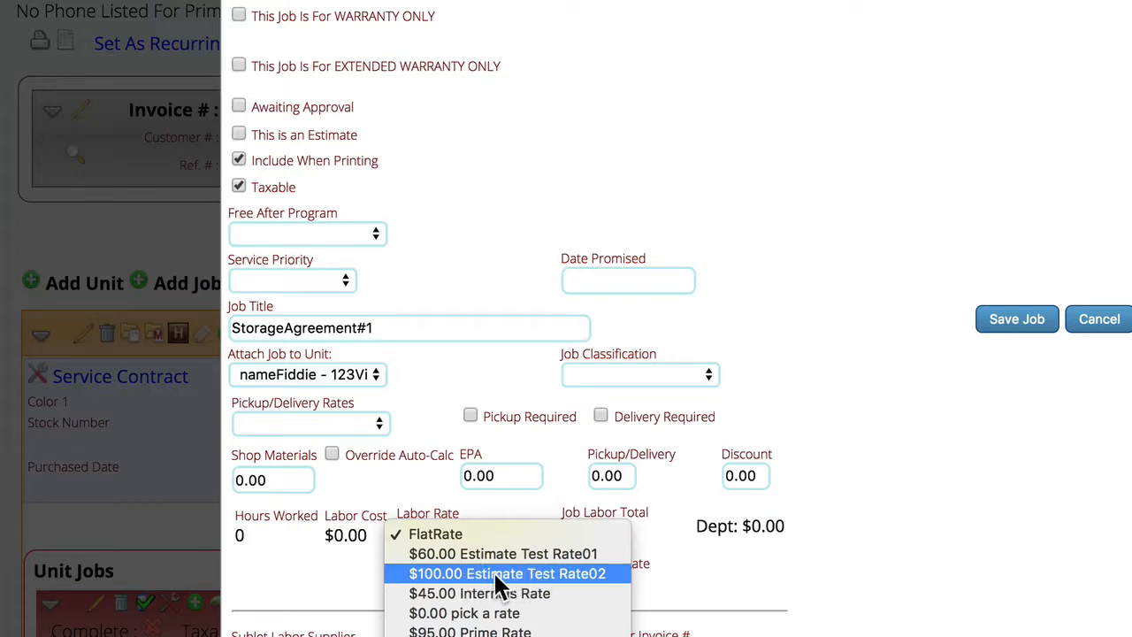
pyautogui.click(455, 574)
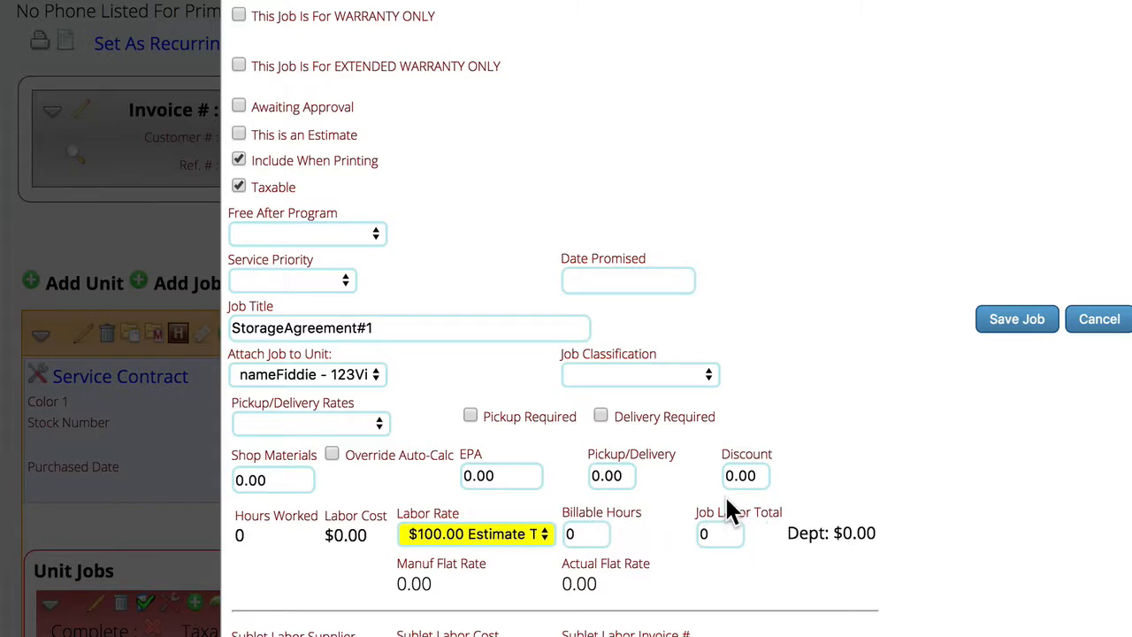
# - Set the job labor total to 100 so the billable hours are recalculated
pyautogui.click(734, 534)
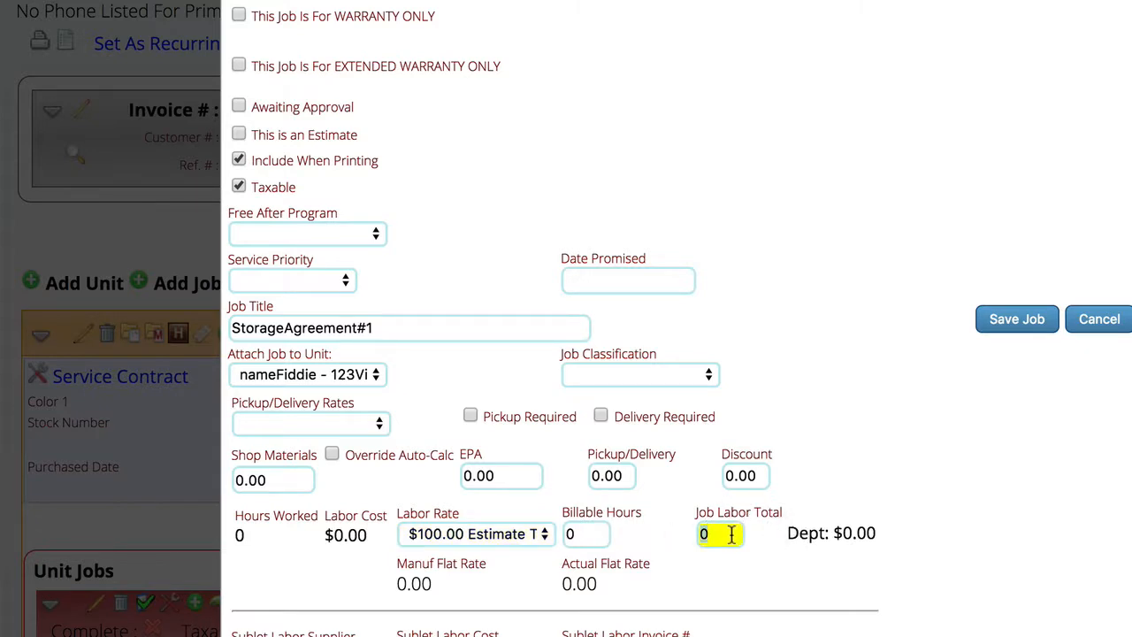
pyautogui.press('BackSpace')
pyautogui.write('100')
pyautogui.press('Tab')
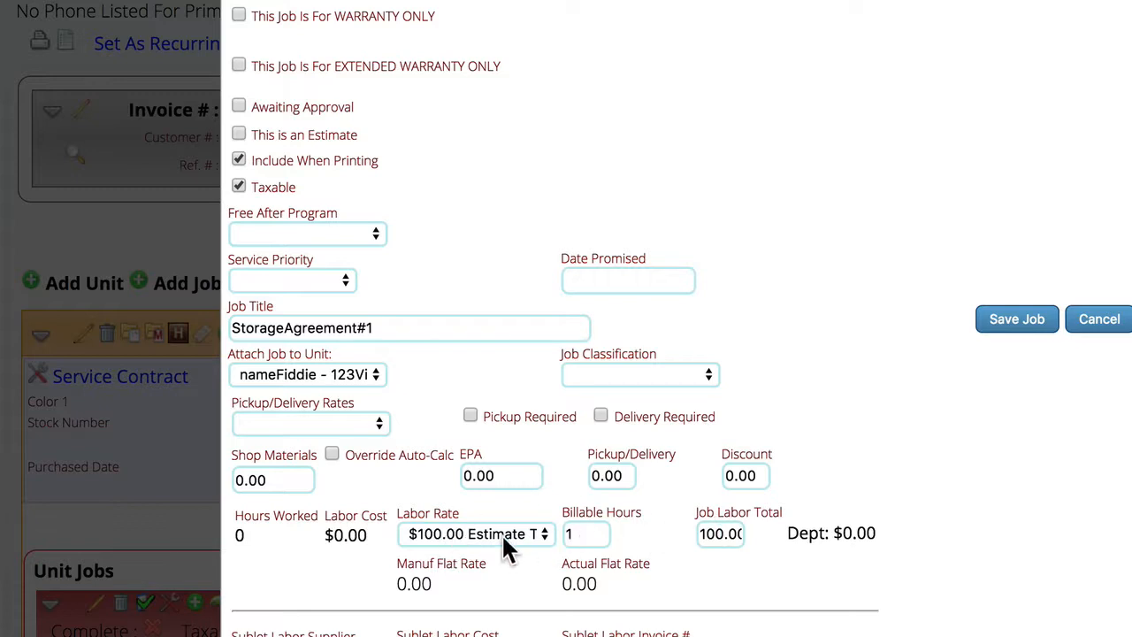
# - Set the job's billable hours to 2 and save the job
pyautogui.click(595, 535)
pyautogui.write('2')
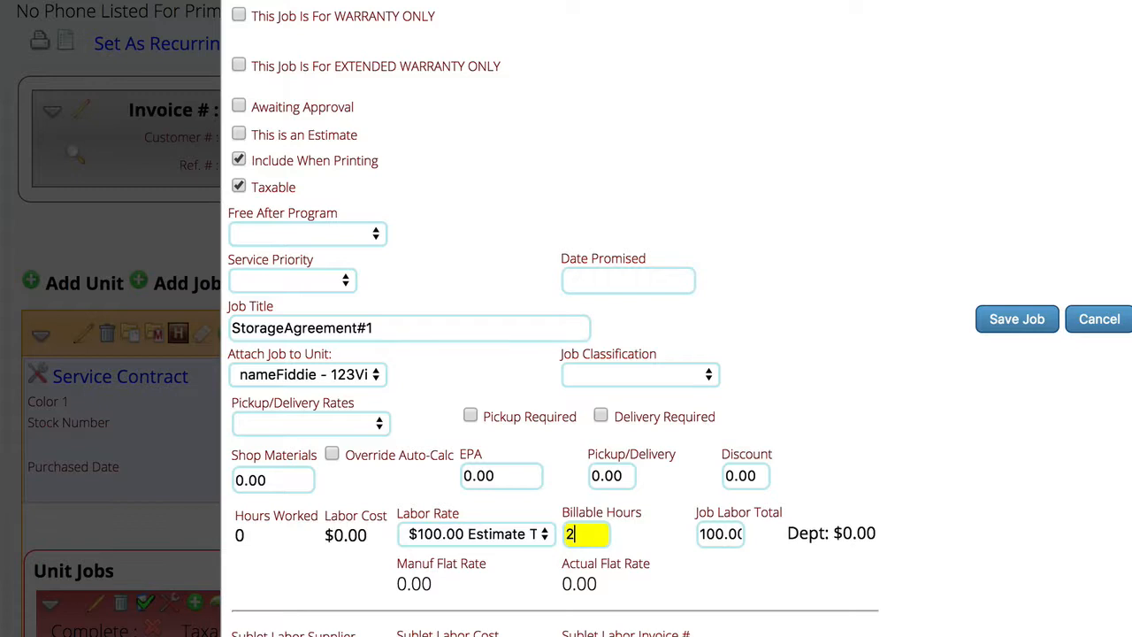
pyautogui.press('Tab')
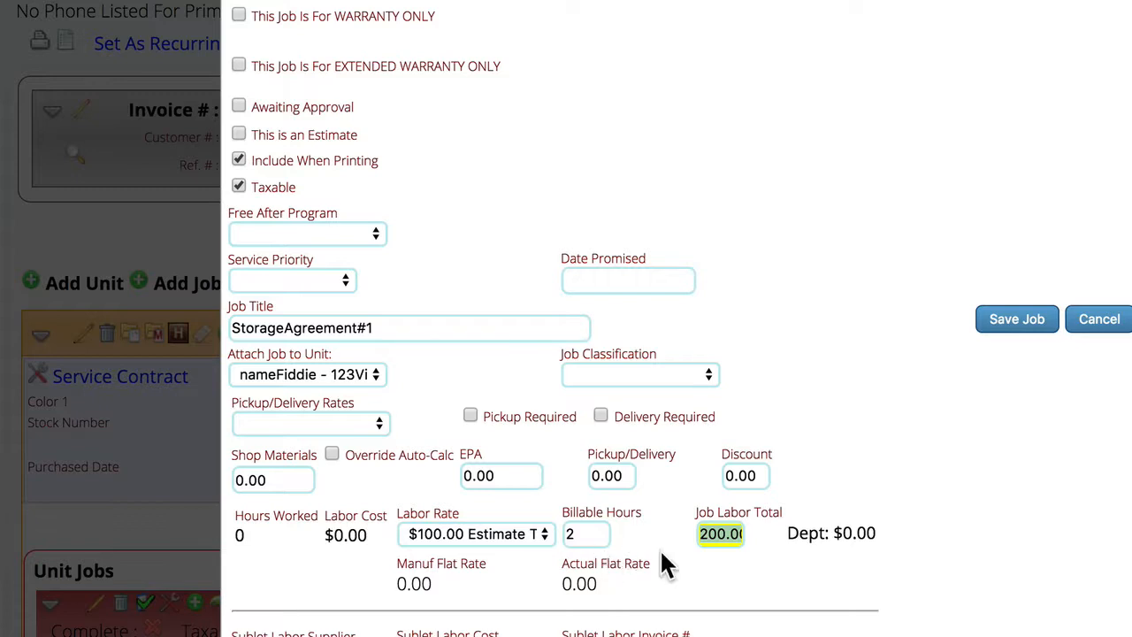
pyautogui.click(1015, 323)
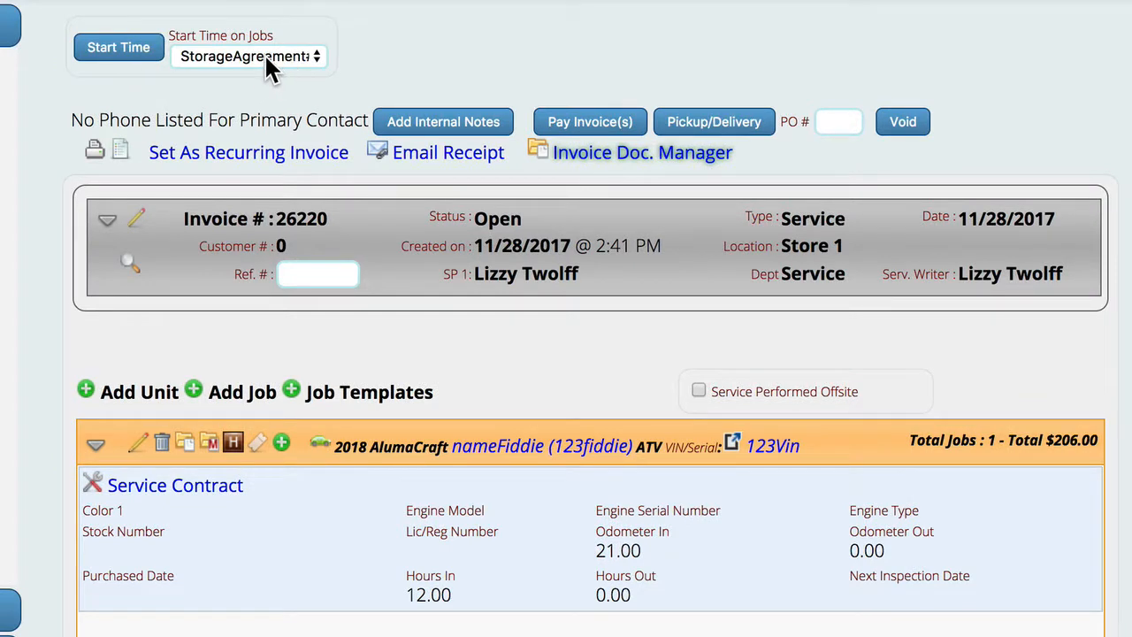
# - Open the service tech labor record for StorageAgreement#1 and choose the technician who serviced it
pyautogui.click(113, 53)
pyautogui.scroll(-2, 354, 598)
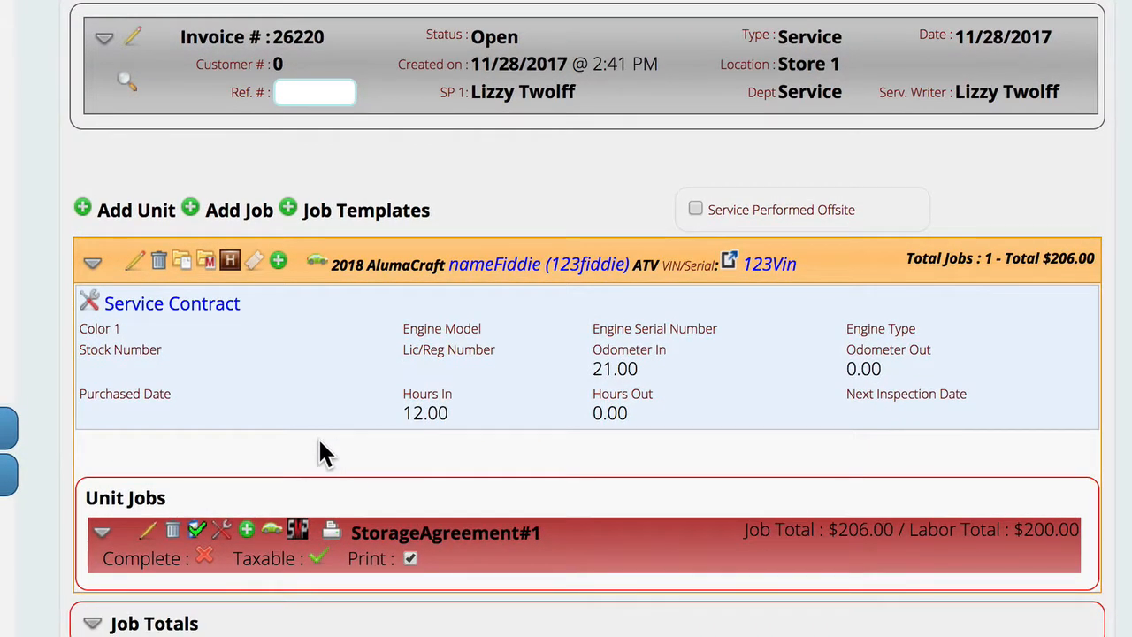
pyautogui.click(223, 534)
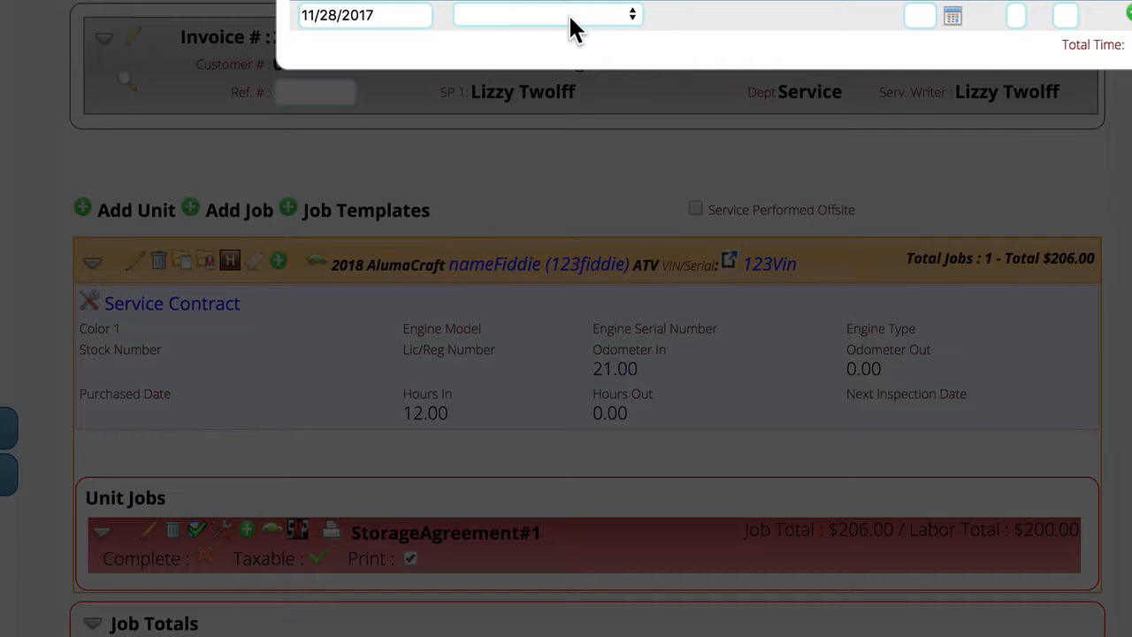
pyautogui.click(500, 22)
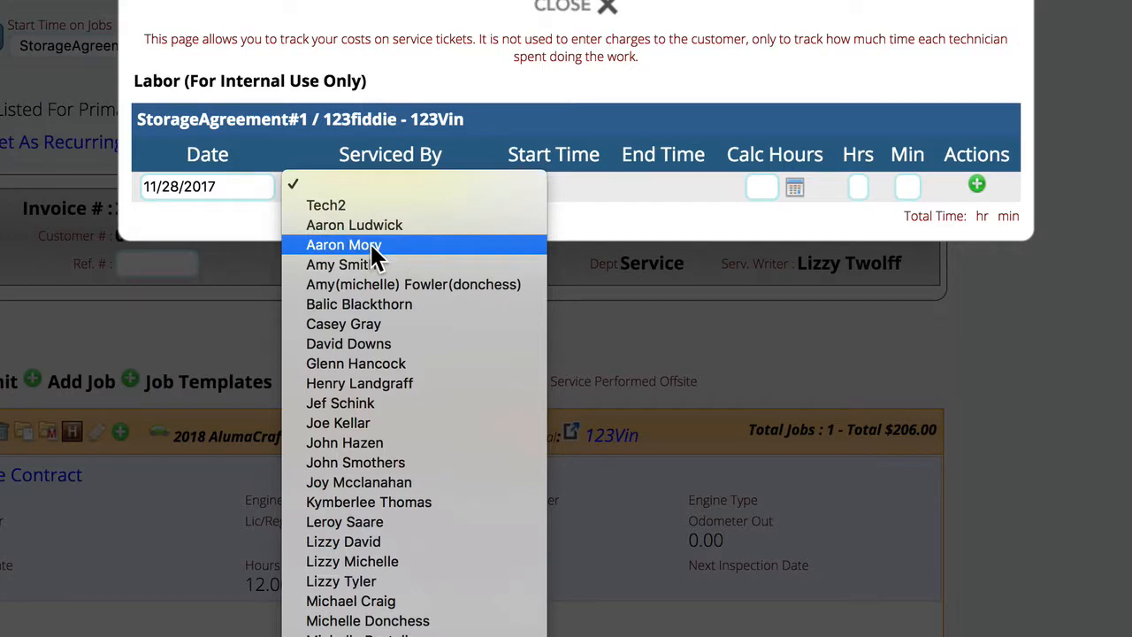
pyautogui.click(371, 247)
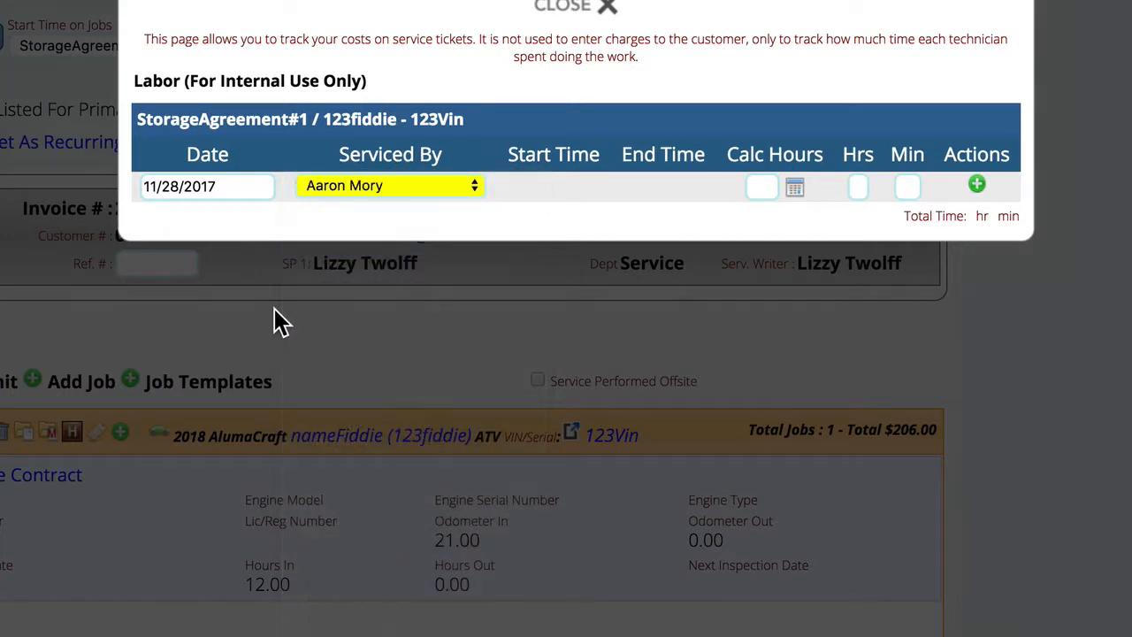
# - Enter .5 calculated hours for the technician and convert it into hours and minutes
pyautogui.click(763, 186)
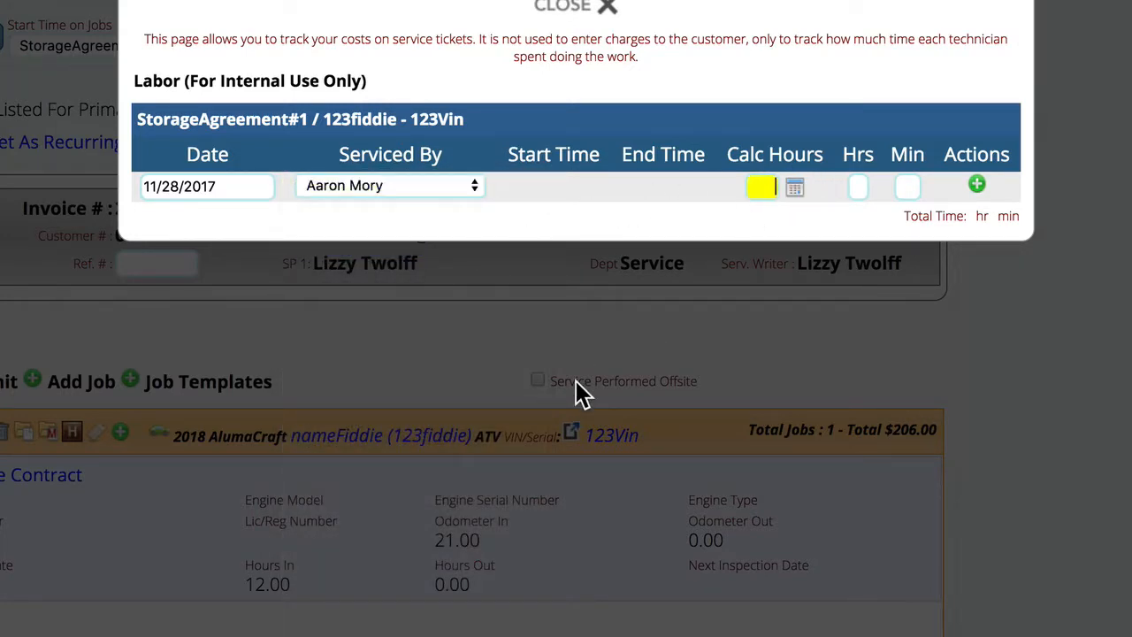
pyautogui.write('.5')
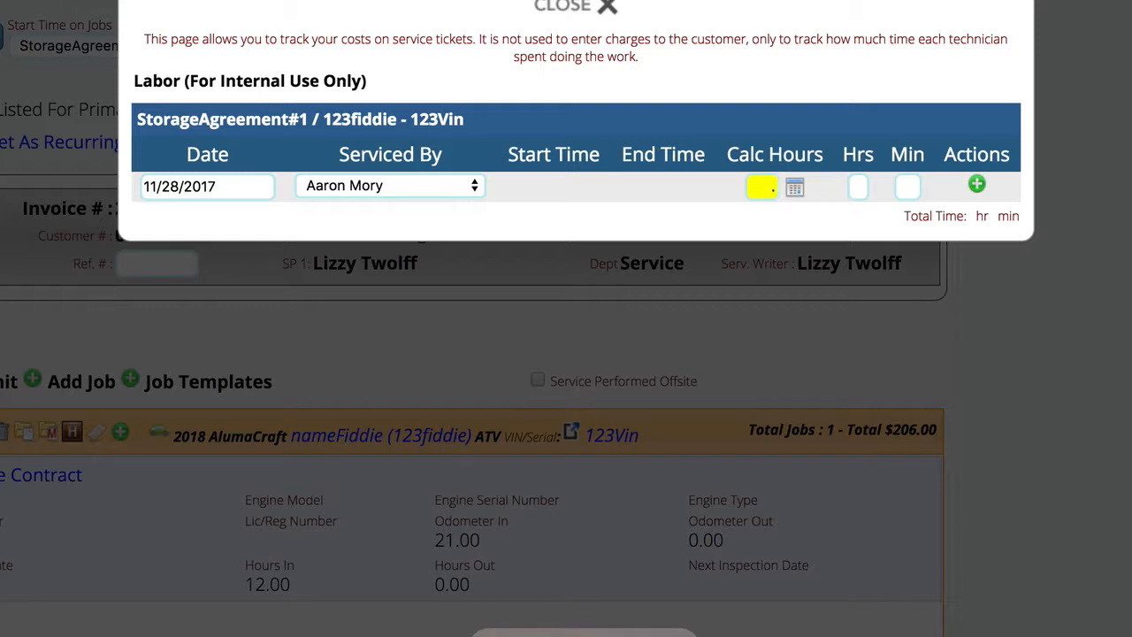
pyautogui.click(795, 188)
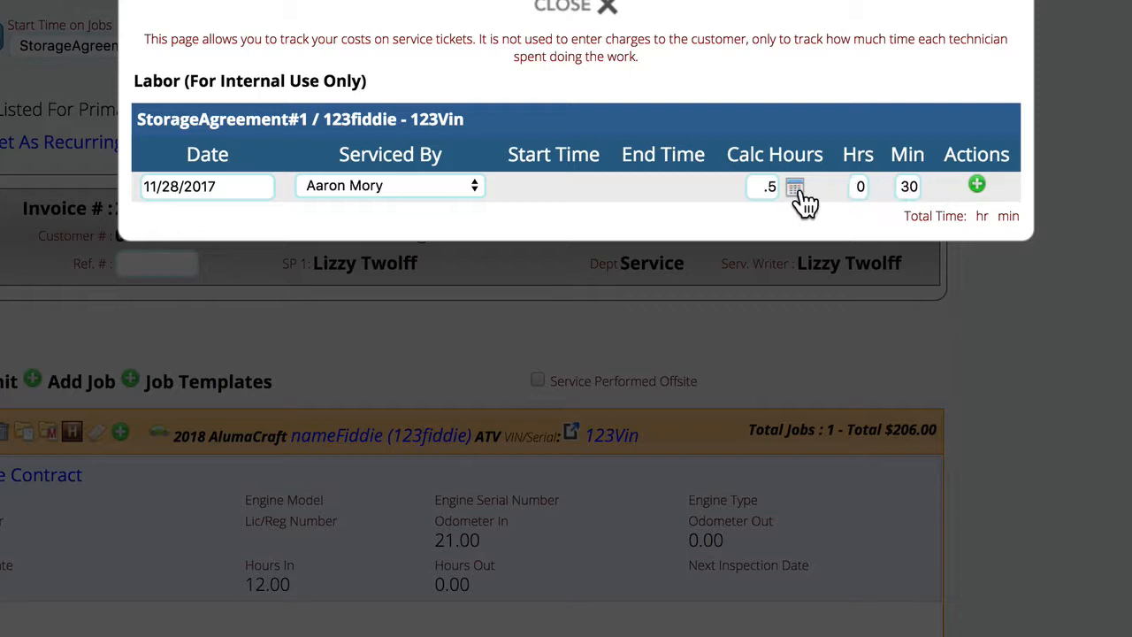
# - Change the calculated hours to 2.5, convert them, add the labor entry, check its warning and close the labor record
pyautogui.click(766, 187)
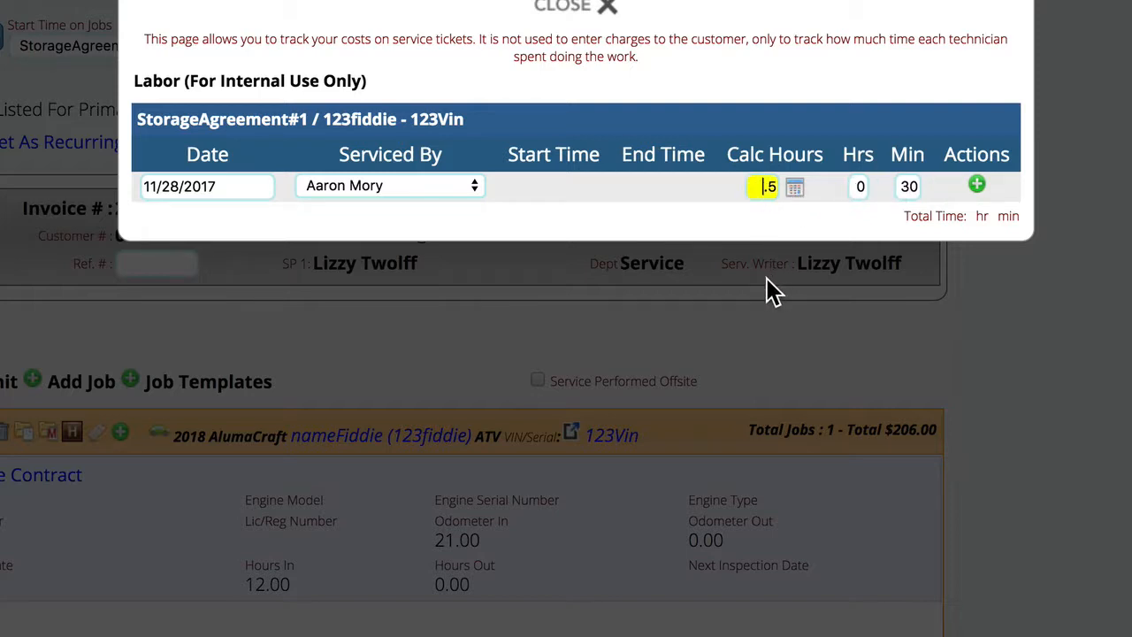
pyautogui.write('2')
pyautogui.click(797, 192)
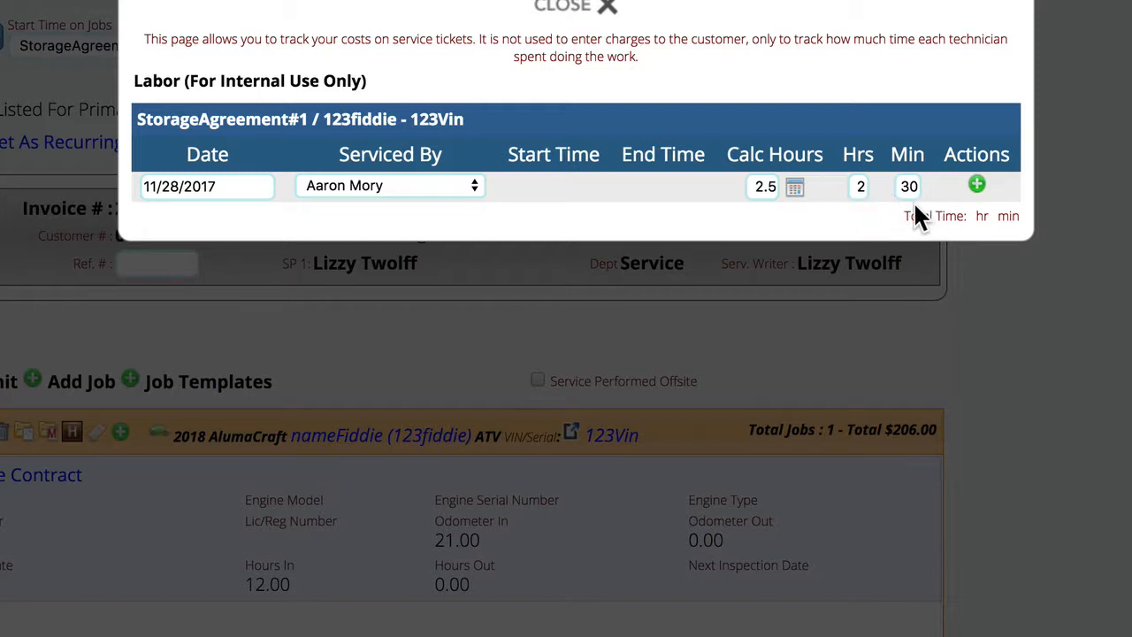
pyautogui.click(978, 186)
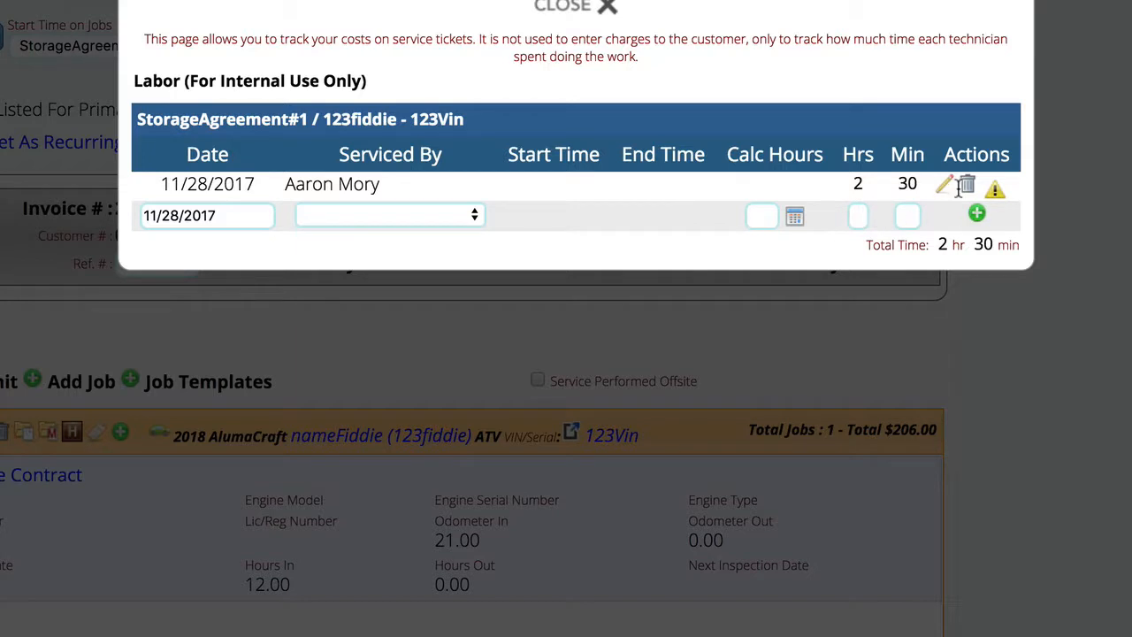
pyautogui.moveTo(996, 202)
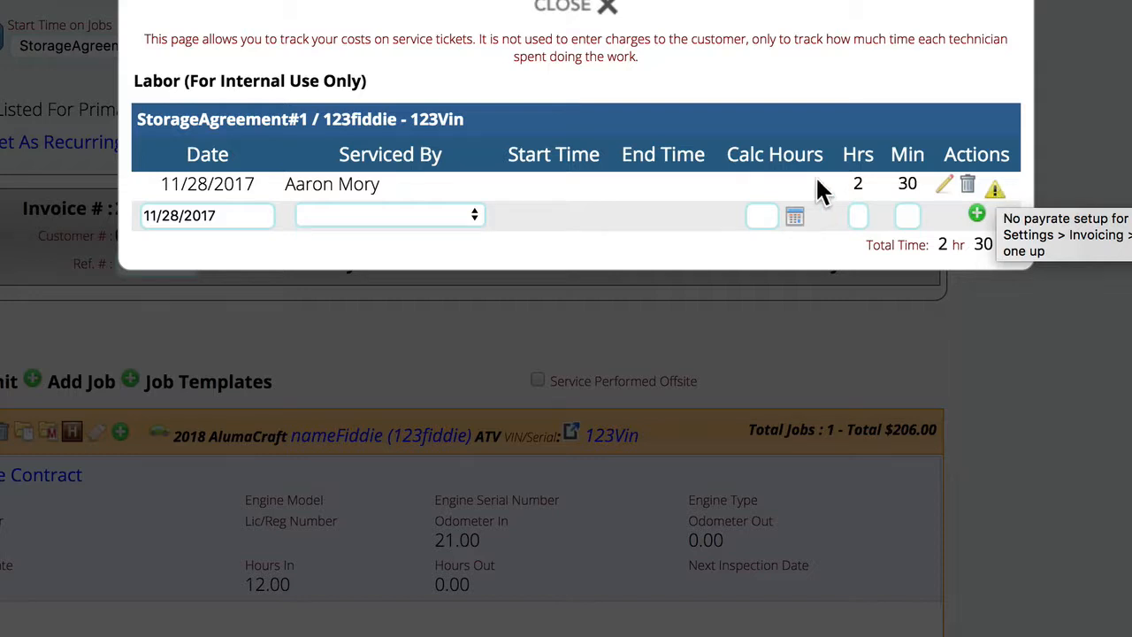
pyautogui.click(570, 10)
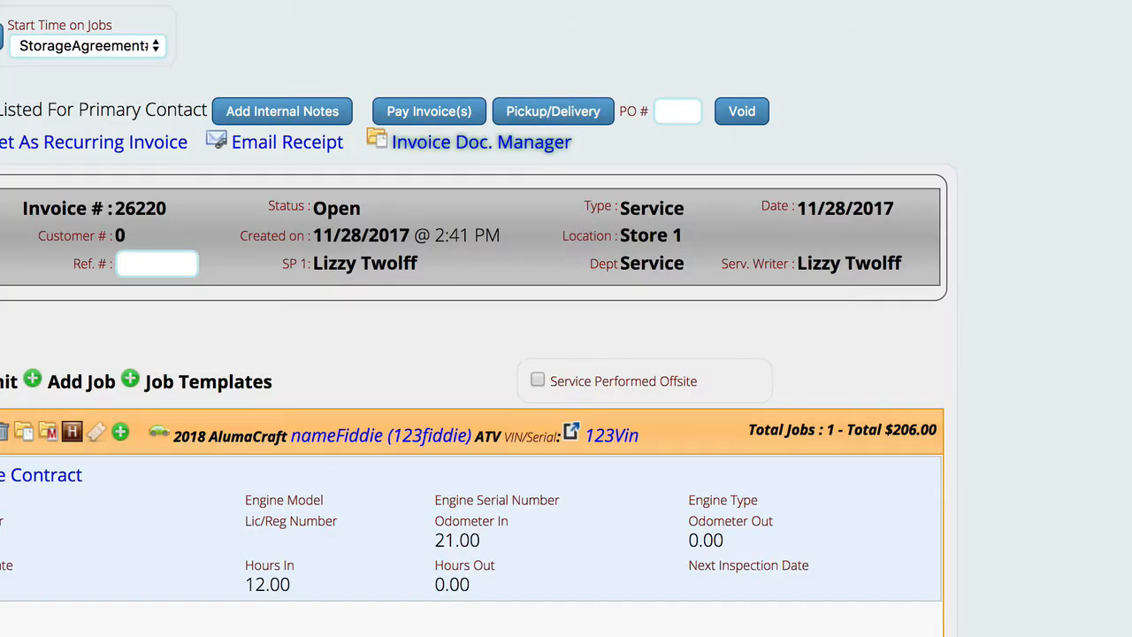
# - Examine the labor details, hours worked and labor cost of the StorageAgreement#1 job
pyautogui.scroll(-10, 359, 602)
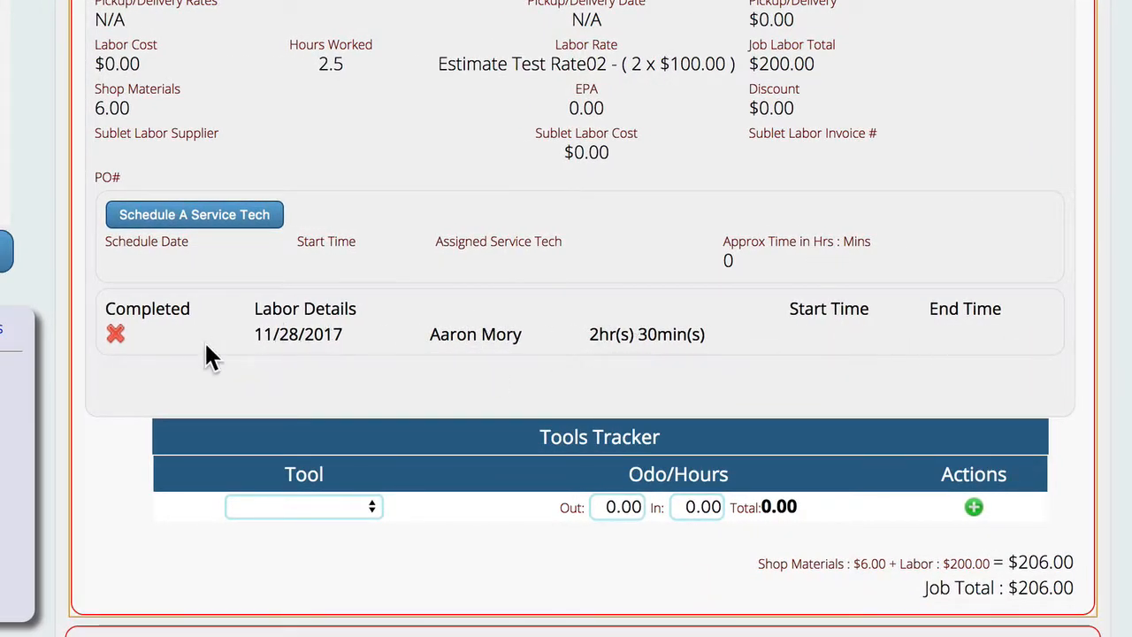
pyautogui.scroll(2, 473, 354)
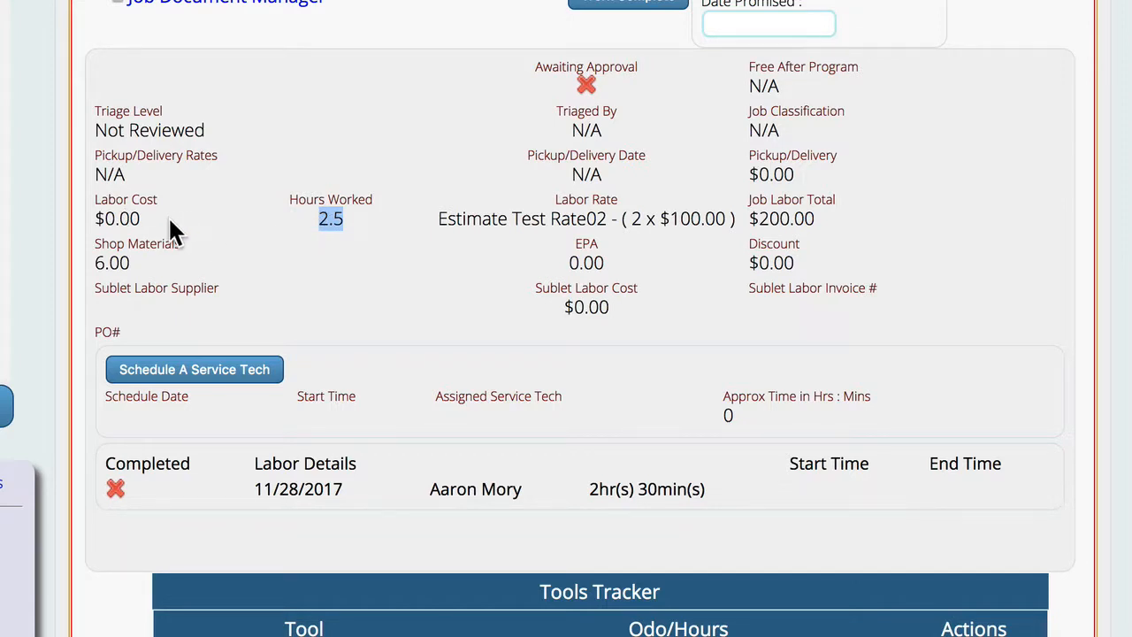
pyautogui.moveTo(141, 219); pyautogui.dragTo(86, 232)
pyautogui.click(115, 218)
# - Open the Technician Pay Rates setup in the invoicing settings
pyautogui.scroll(3, 843, 329)
pyautogui.scroll(3, 843, 329)
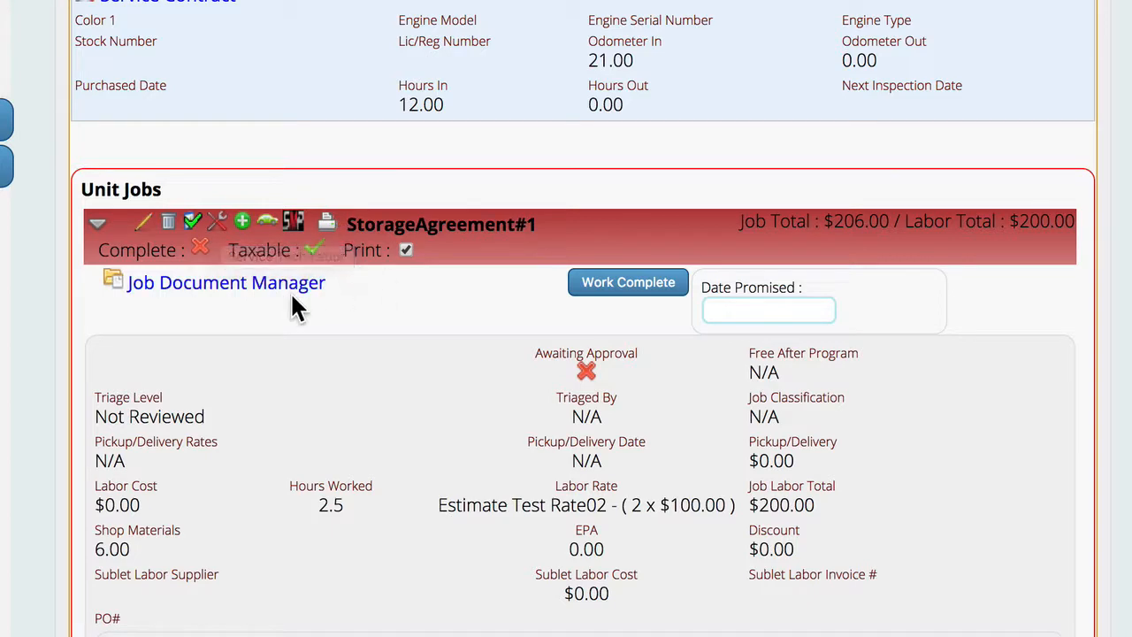
pyautogui.scroll(8, 1106, 495)
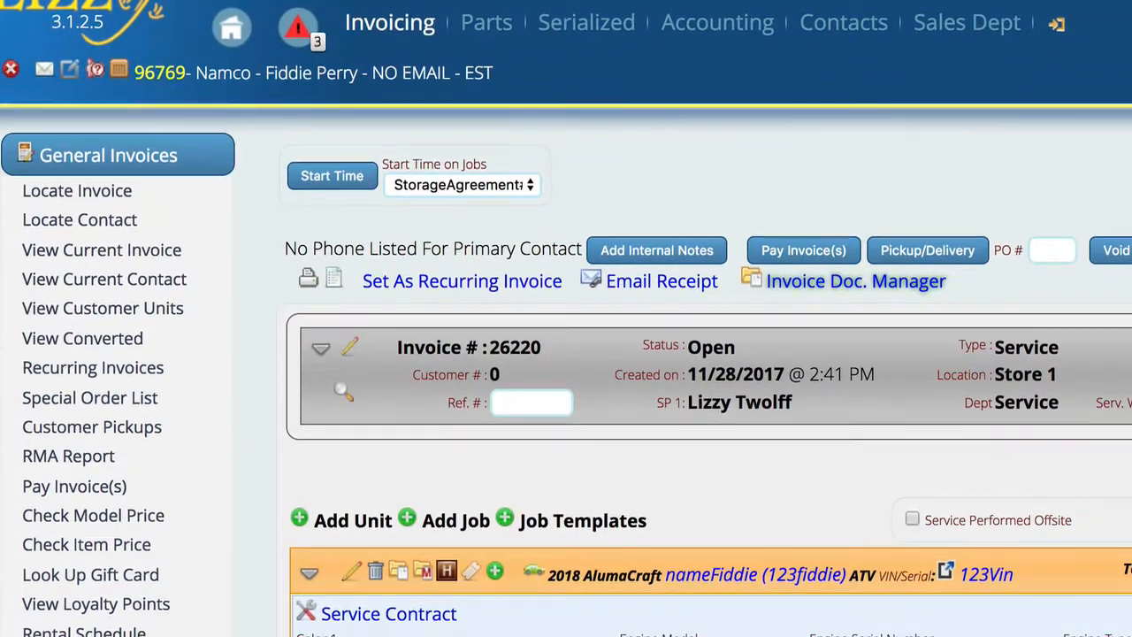
pyautogui.click(1060, 25)
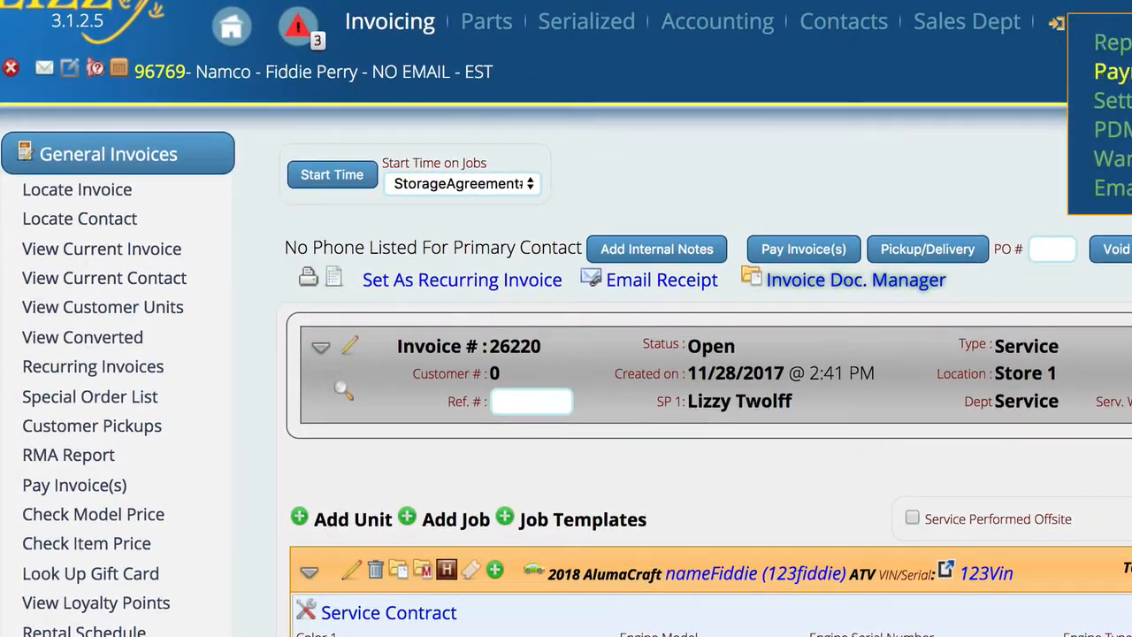
pyautogui.click(1105, 100)
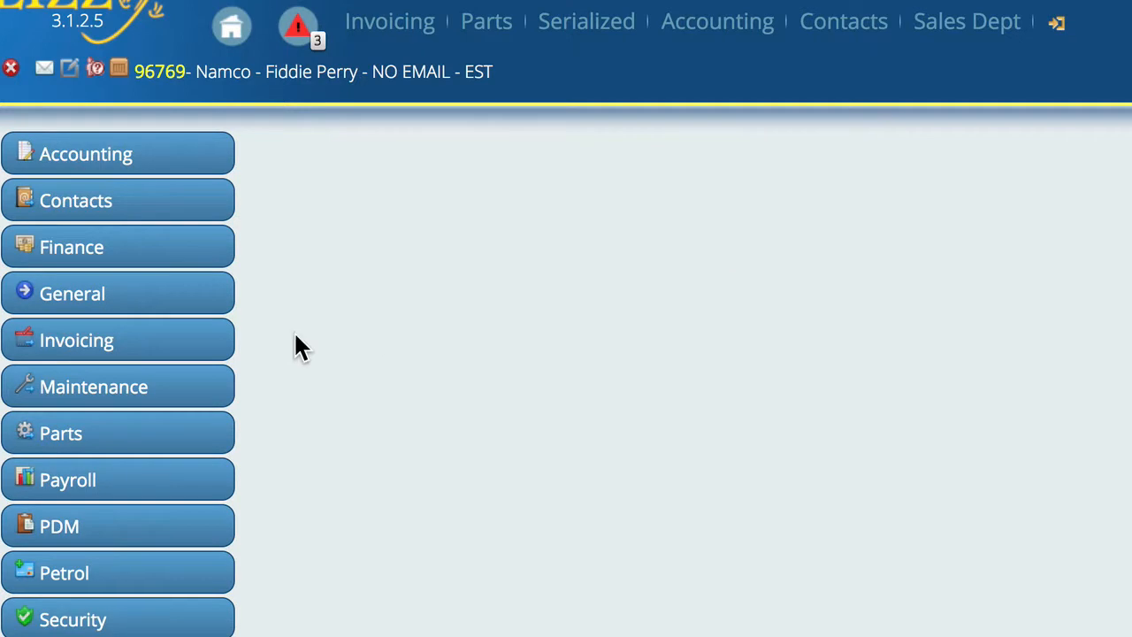
pyautogui.click(106, 348)
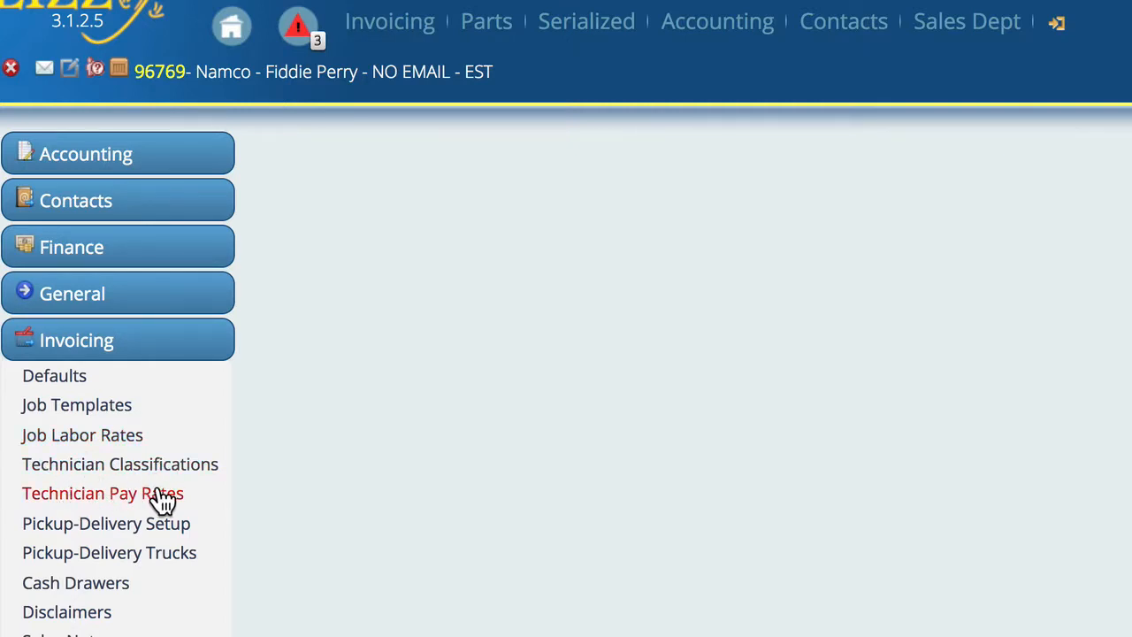
pyautogui.click(80, 497)
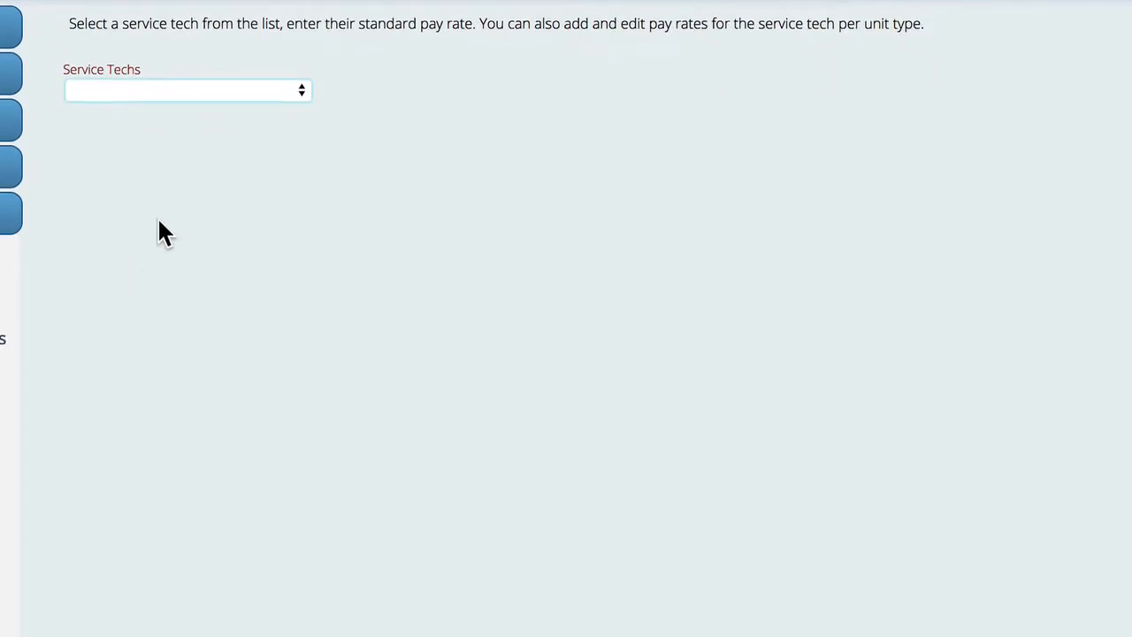
# - Select the technician who was logged on the job and set the default payrate to $15
pyautogui.click(160, 88)
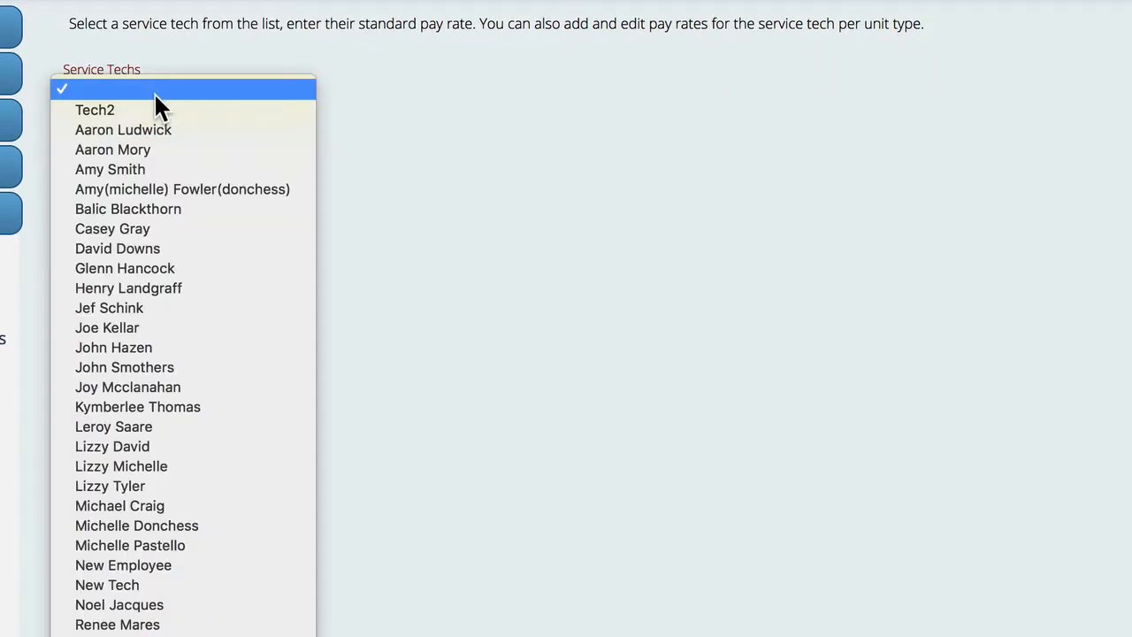
pyautogui.click(142, 152)
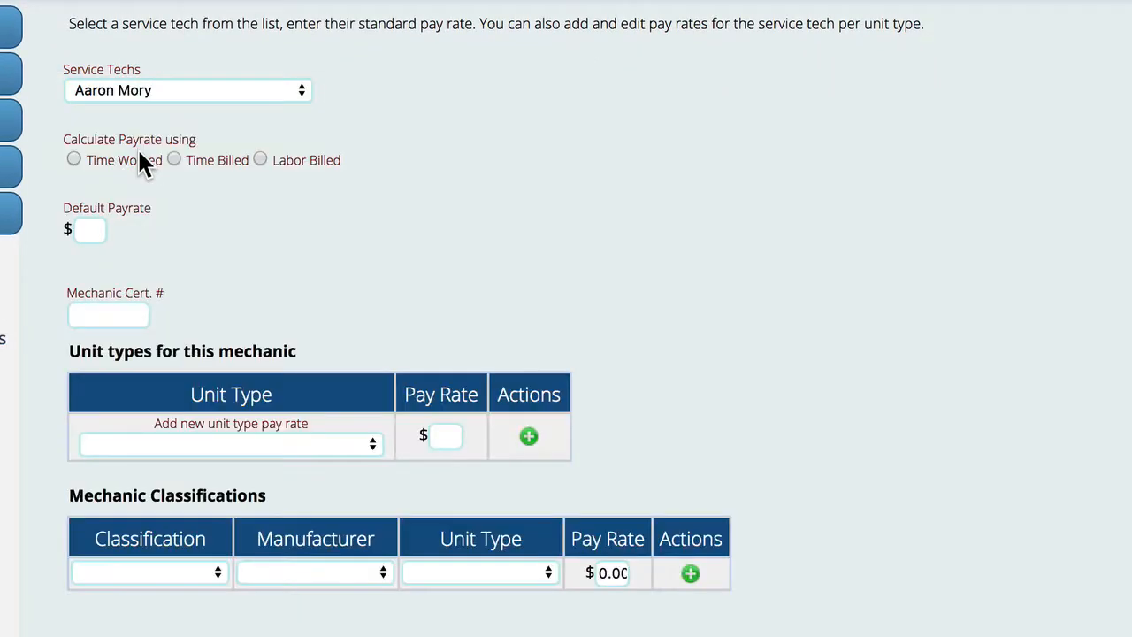
pyautogui.click(92, 234)
pyautogui.write('15')
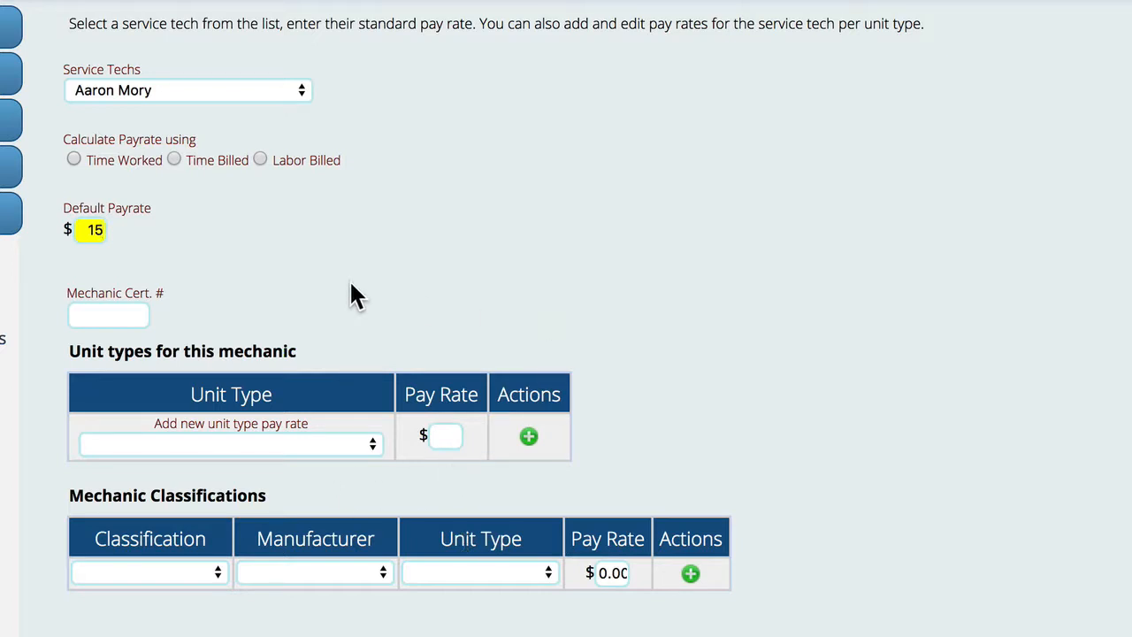
pyautogui.press('Tab')
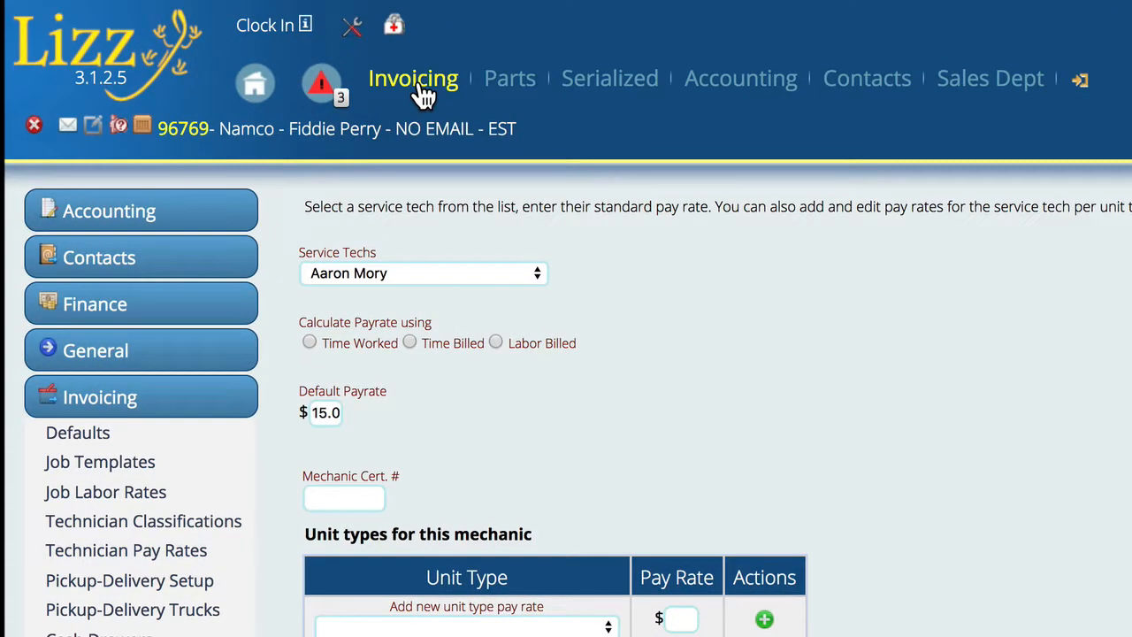
# - Return to the current invoice and bring up the StorageAgreement#1 job details
pyautogui.click(423, 91)
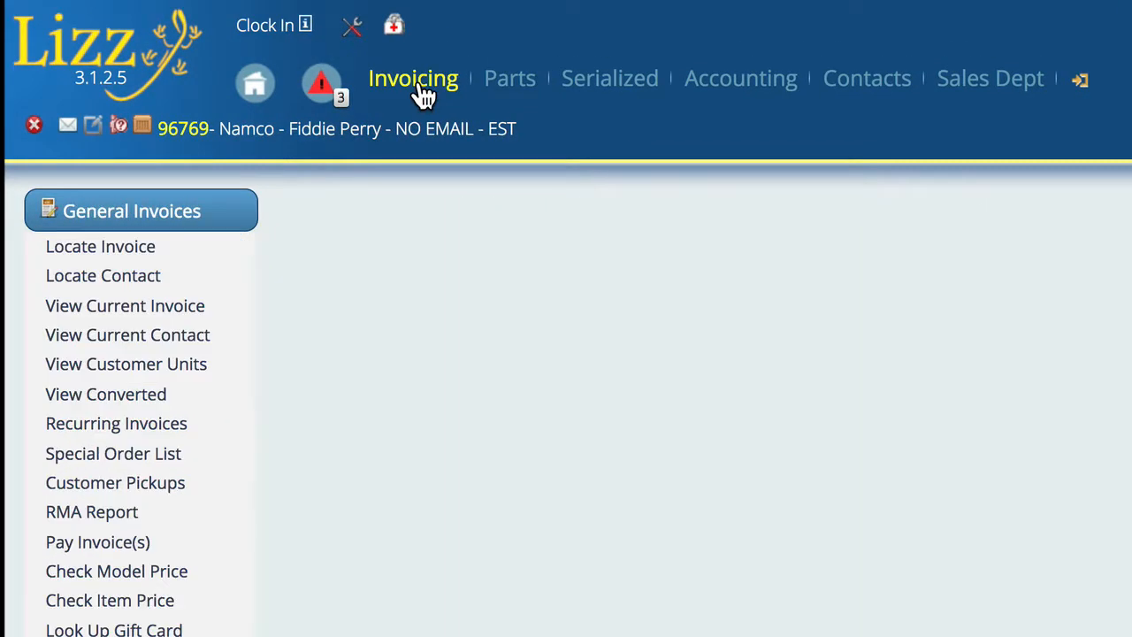
pyautogui.click(121, 321)
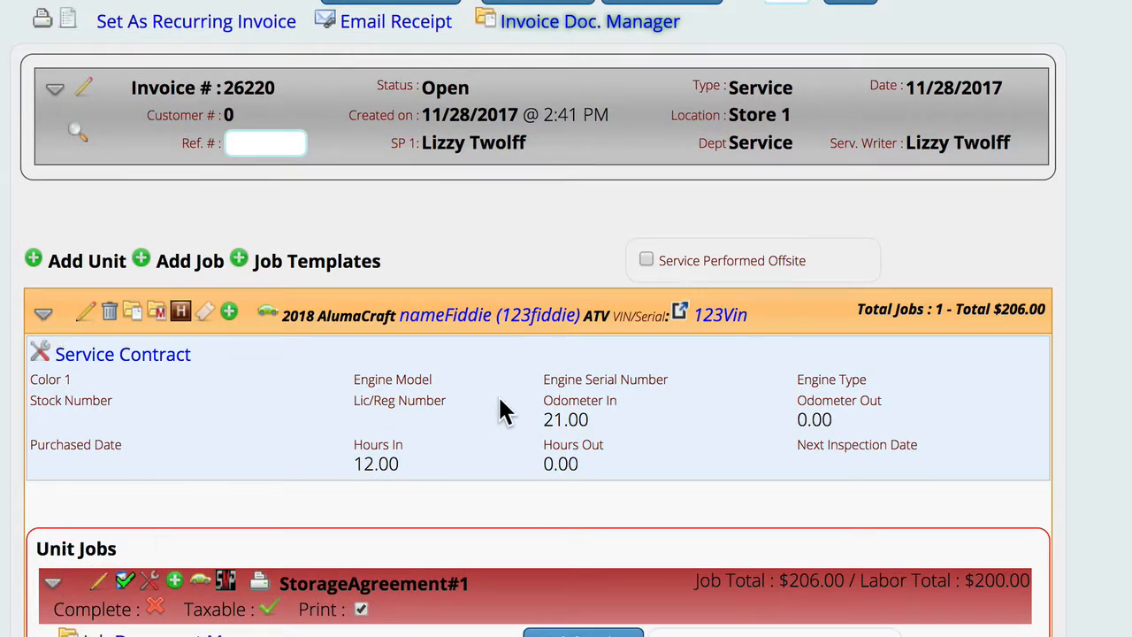
pyautogui.scroll(-5, 501, 402)
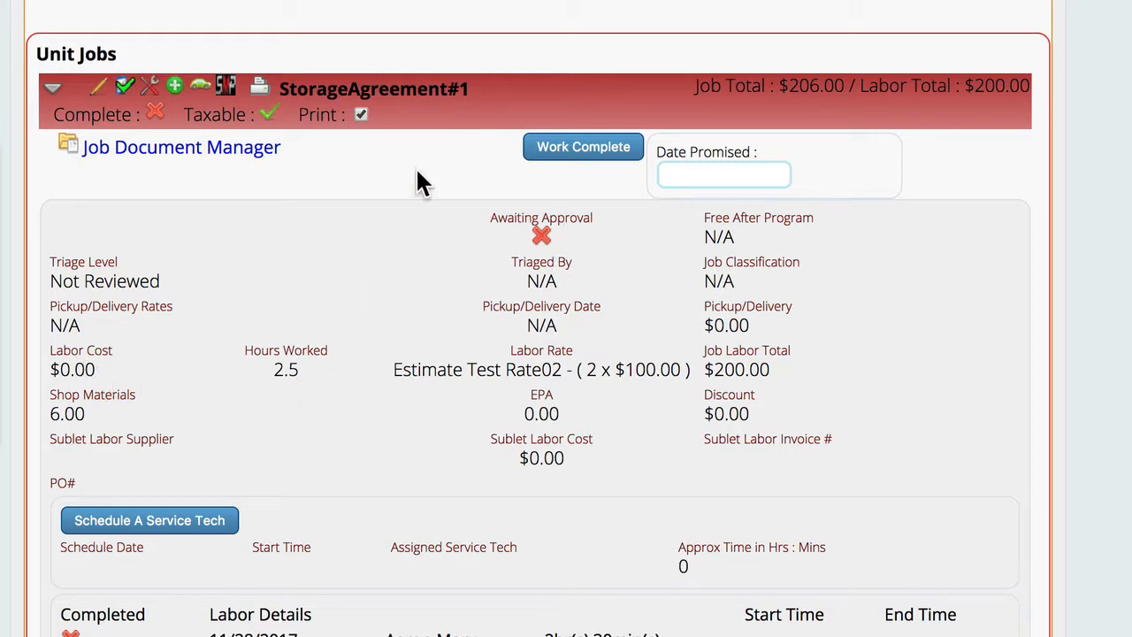
# - Delete the technician's existing 11/28/2017 entry from the internal labor log of the StorageAgreement#1 job
pyautogui.click(152, 92)
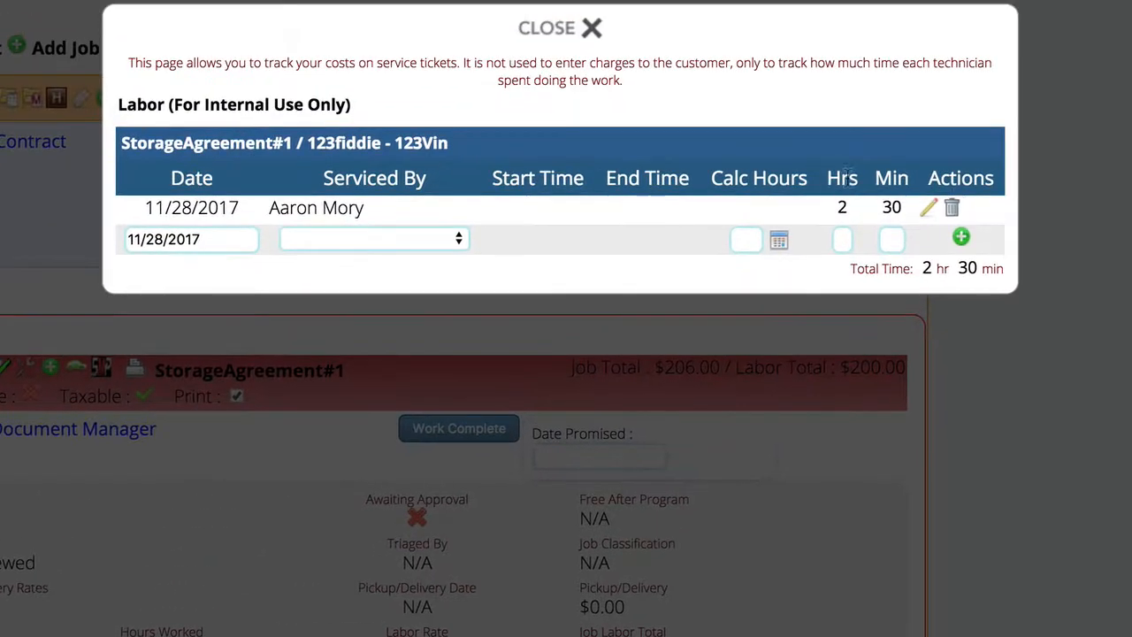
pyautogui.click(952, 208)
pyautogui.click(785, 82)
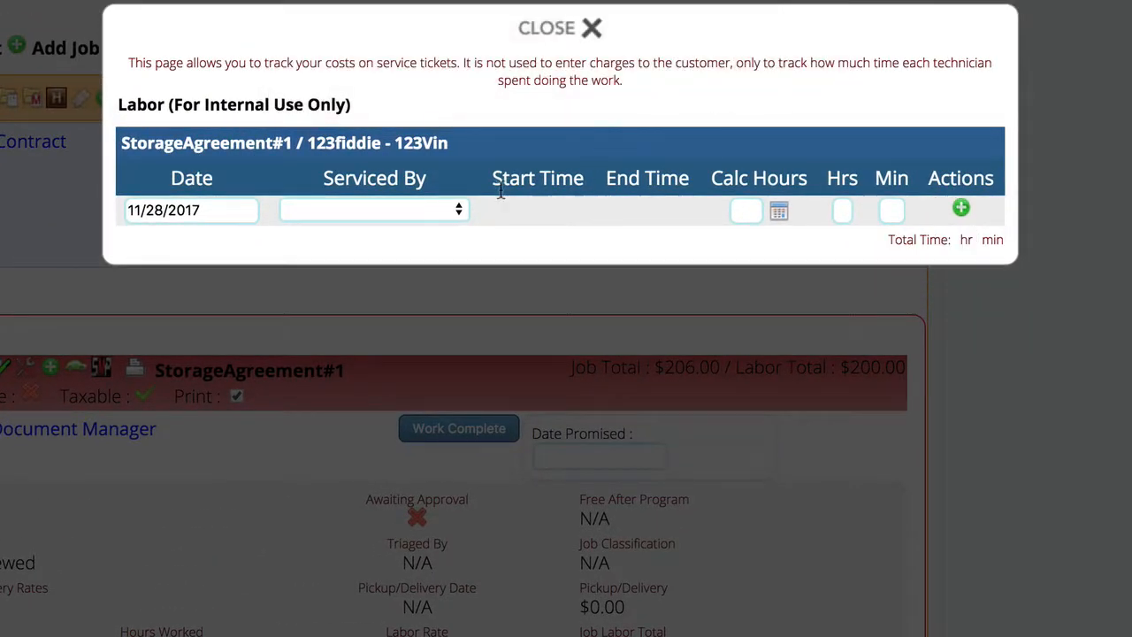
# - Log 2.5 hours of internal labor for the same technician on the StorageAgreement#1 job, converted to hours and minutes
pyautogui.click(347, 214)
pyautogui.click(380, 270)
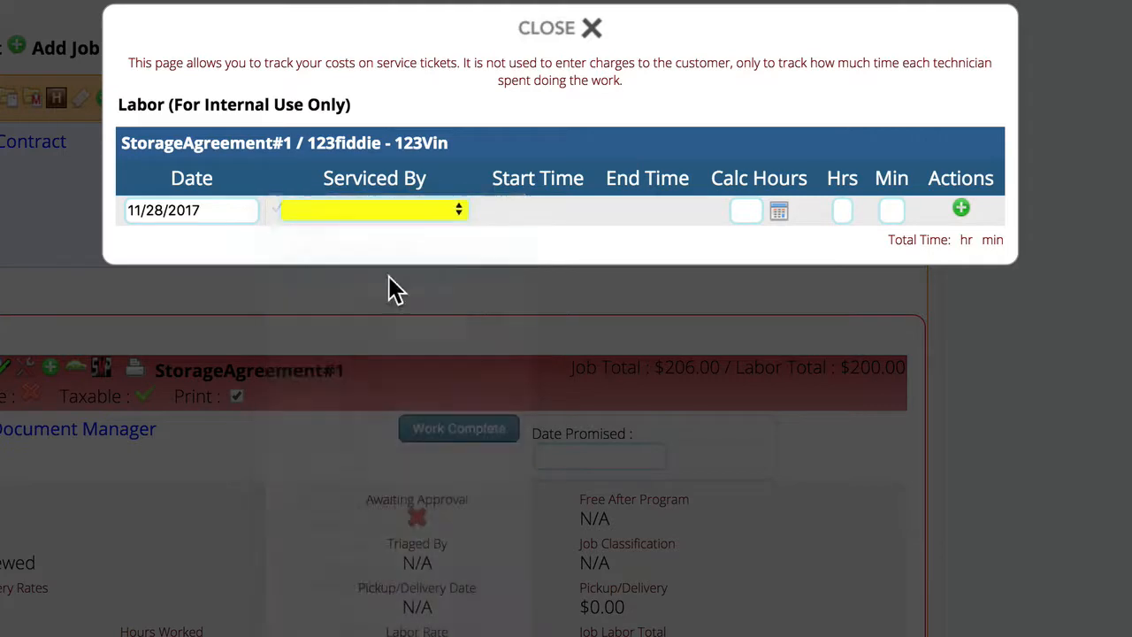
pyautogui.click(750, 209)
pyautogui.write('2')
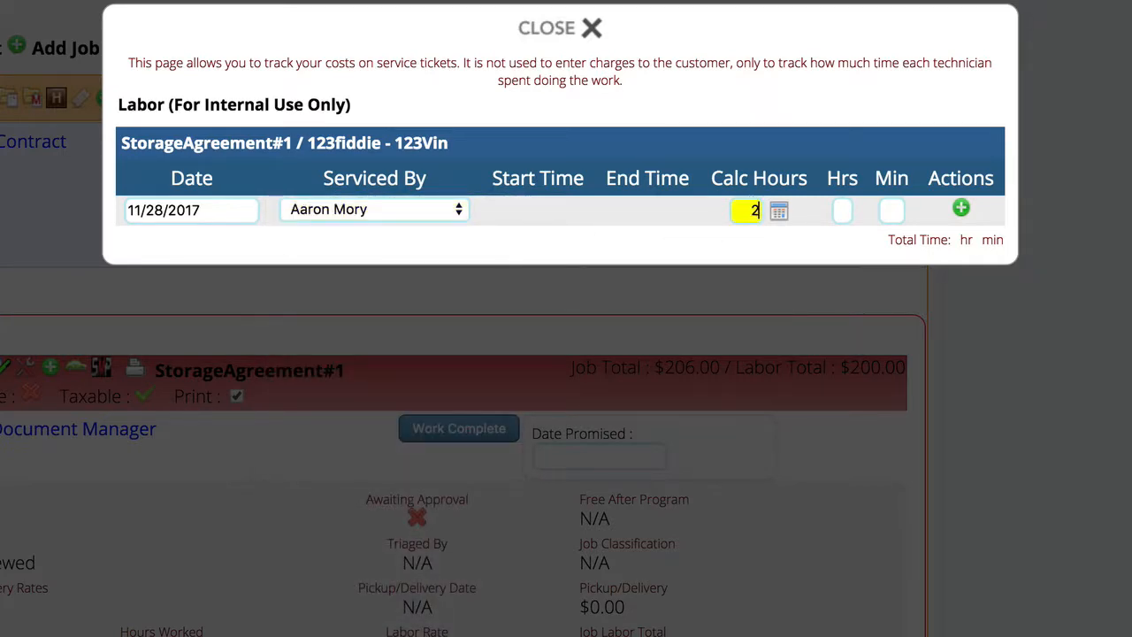
pyautogui.write('.5')
pyautogui.click(785, 228)
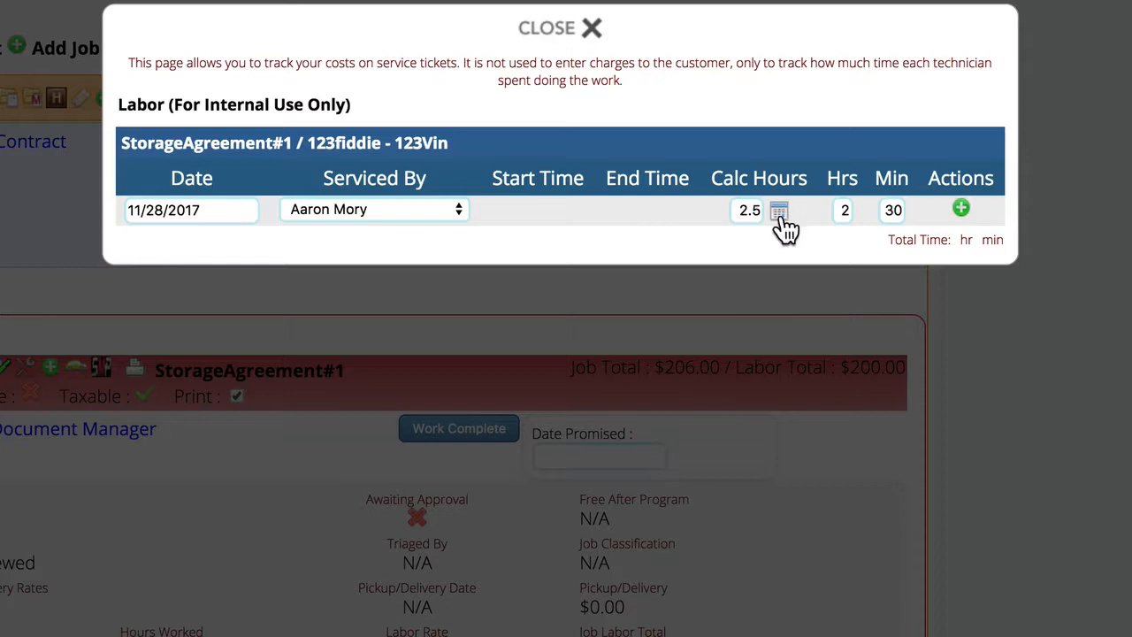
pyautogui.click(961, 210)
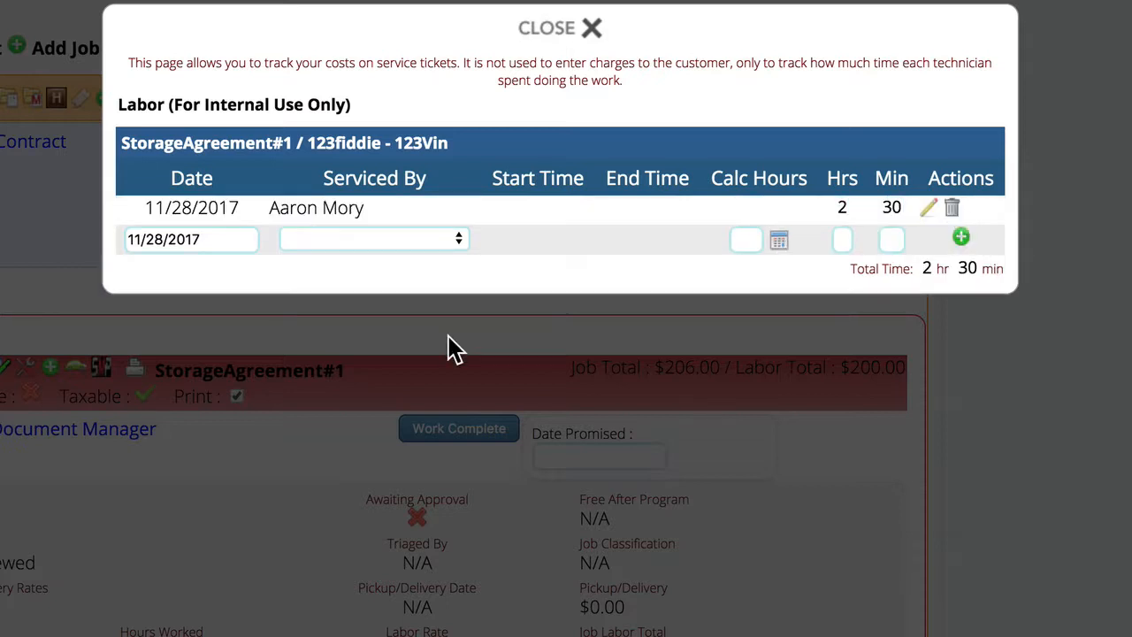
pyautogui.click(548, 32)
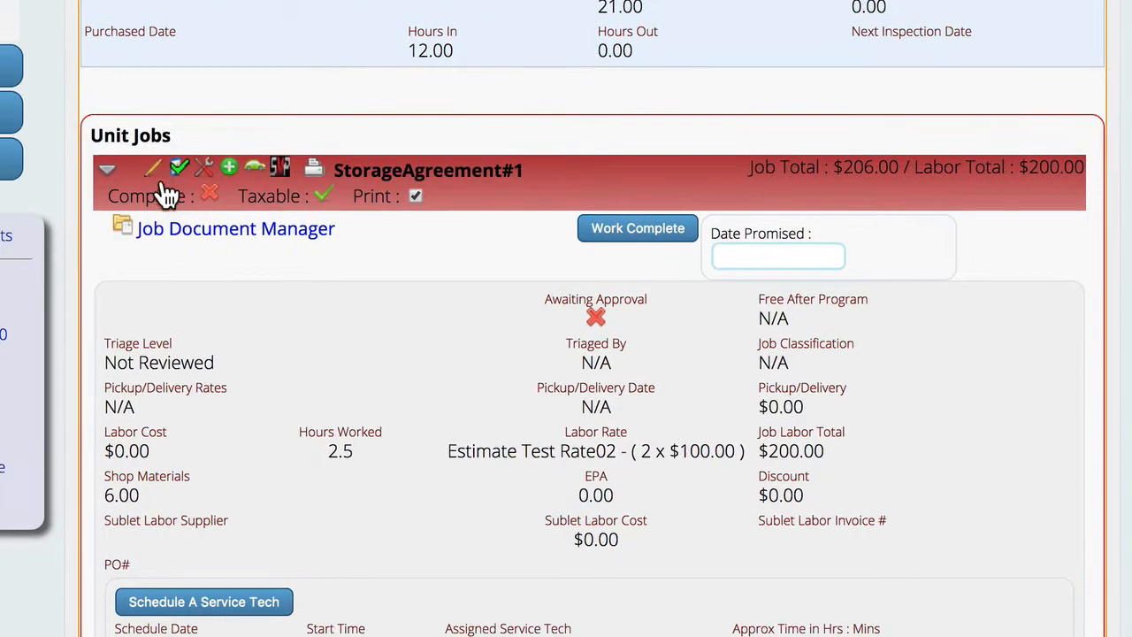
# - Review the labor cost, hours worked and labor details of the StorageAgreement#1 job, along with the invoice totals
pyautogui.click(106, 170)
pyautogui.click(106, 171)
pyautogui.scroll(5, 458, 32)
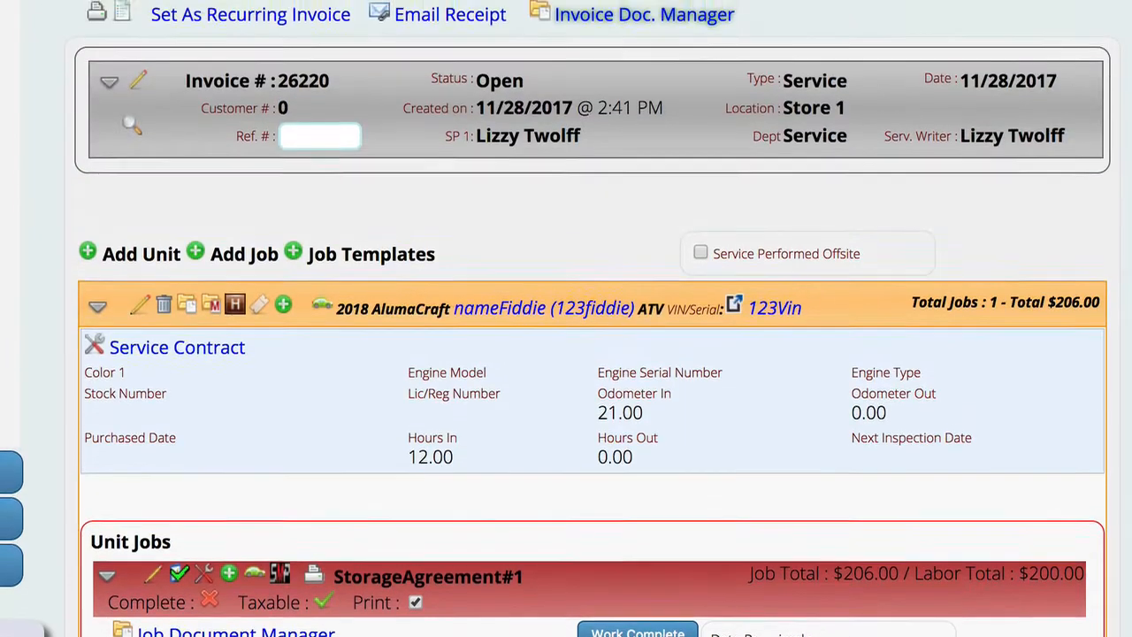
pyautogui.click(97, 306)
pyautogui.scroll(1, 515, 204)
pyautogui.scroll(-8, 525, 215)
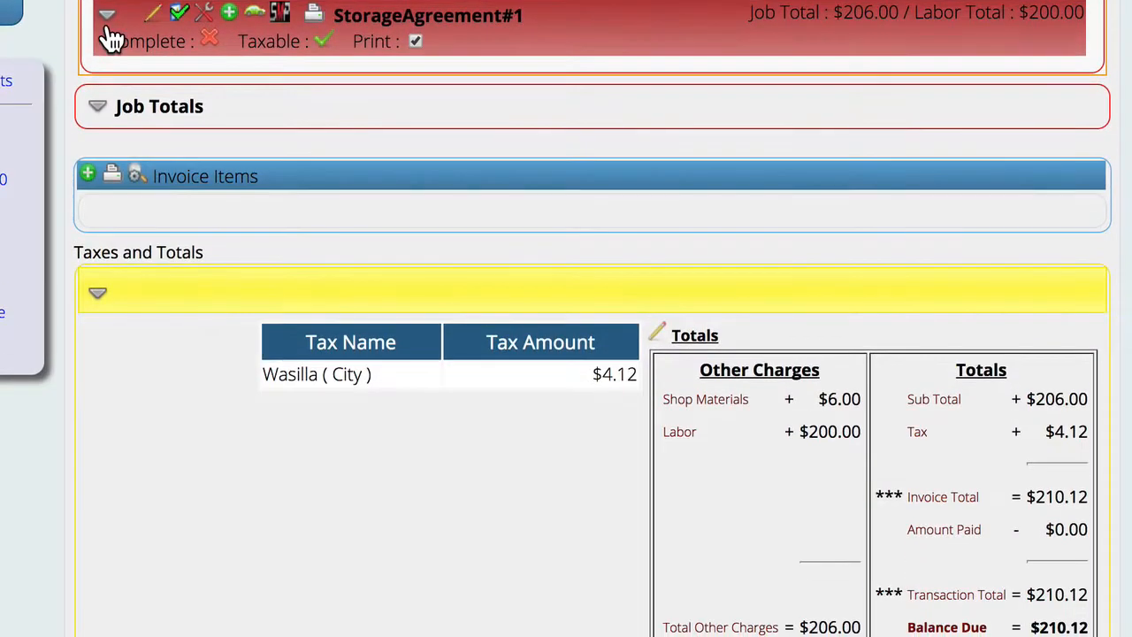
pyautogui.click(106, 18)
pyautogui.scroll(-1, 164, 168)
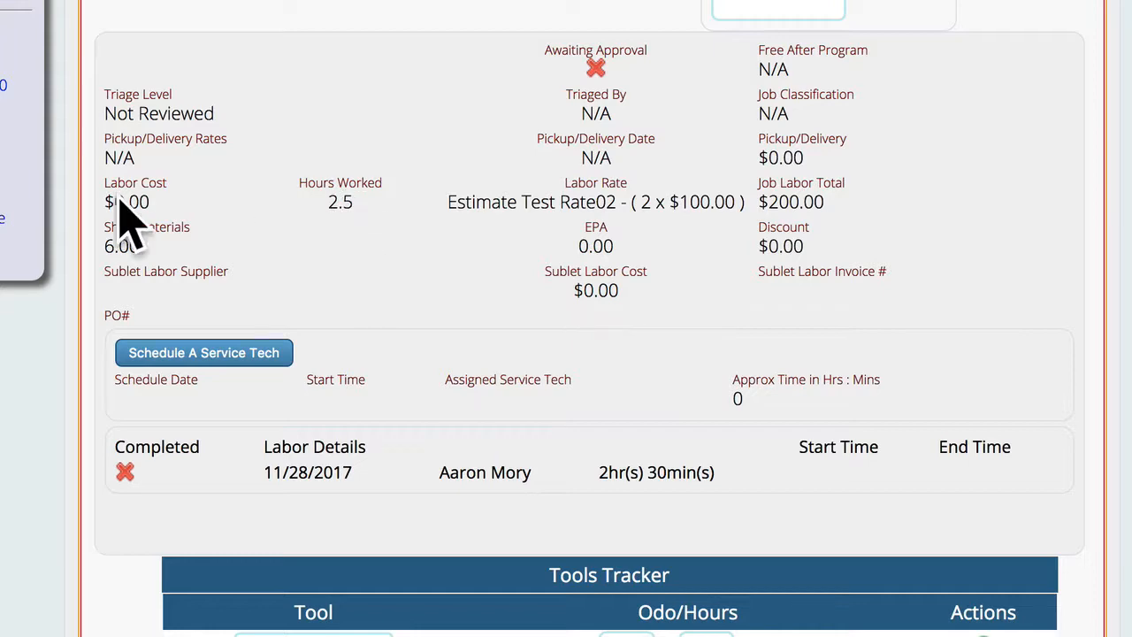
pyautogui.scroll(3, 501, 324)
pyautogui.scroll(-2, 501, 319)
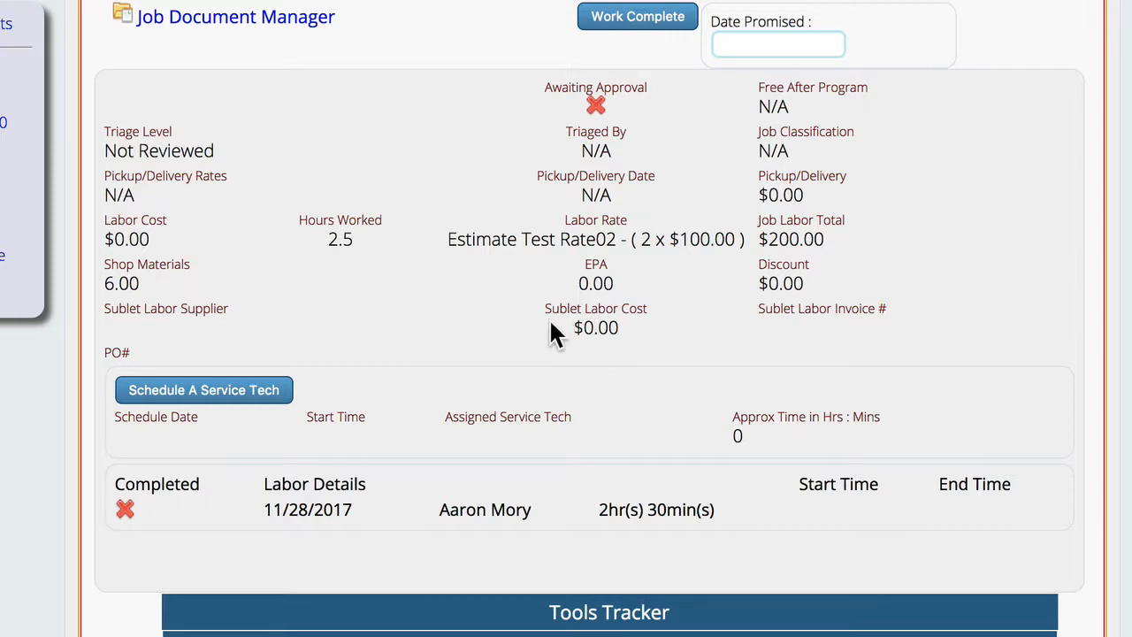
pyautogui.scroll(3, 537, 328)
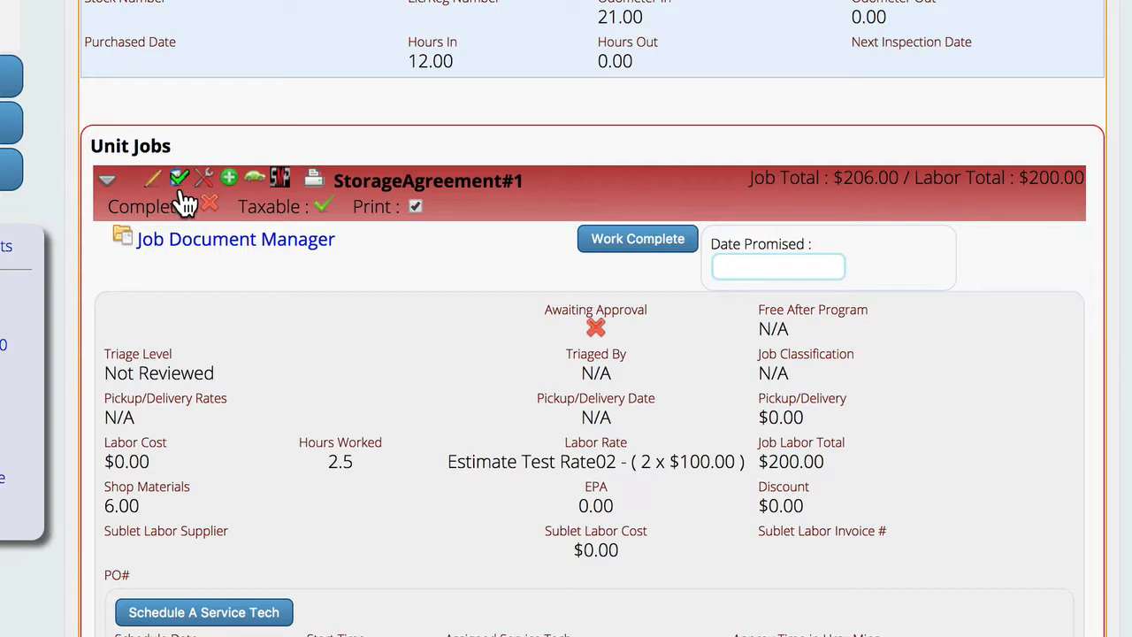